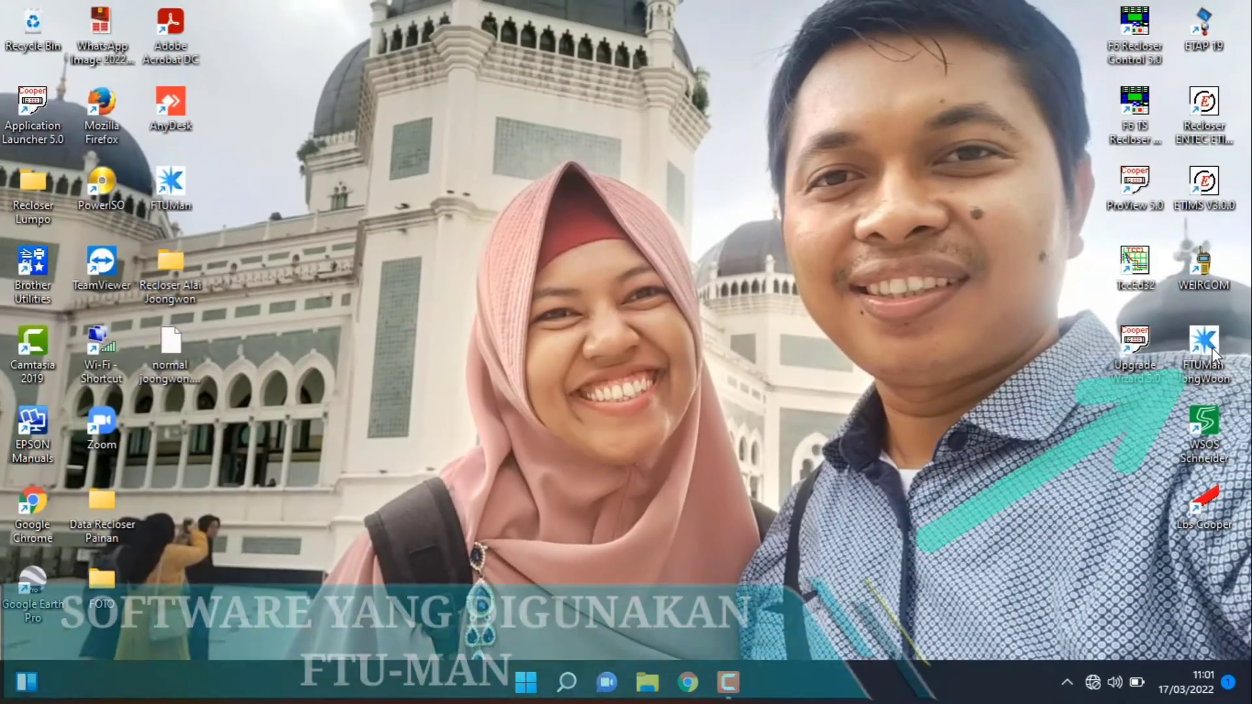
Launch FTUMan from the desktop and establish the connection to the FTU-R200 controller
{"action": "double_click", "coordinate": [1203, 343]}
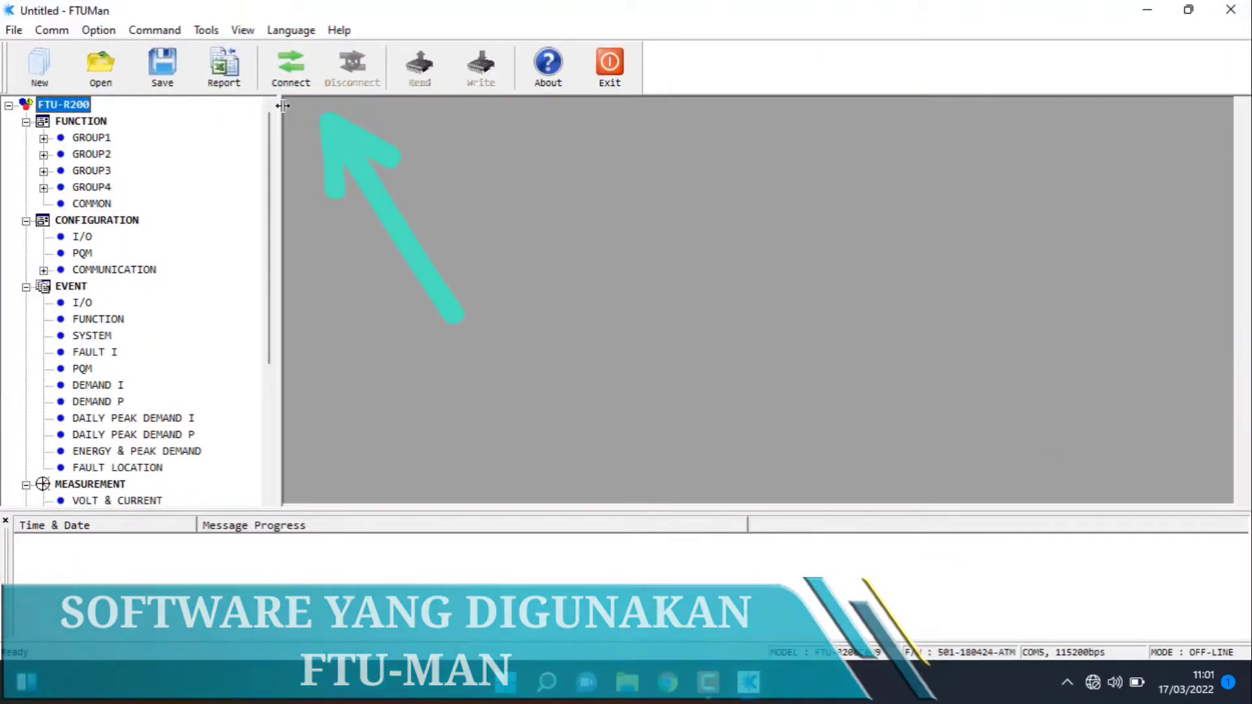
{"action": "left_click", "coordinate": [307, 63]}
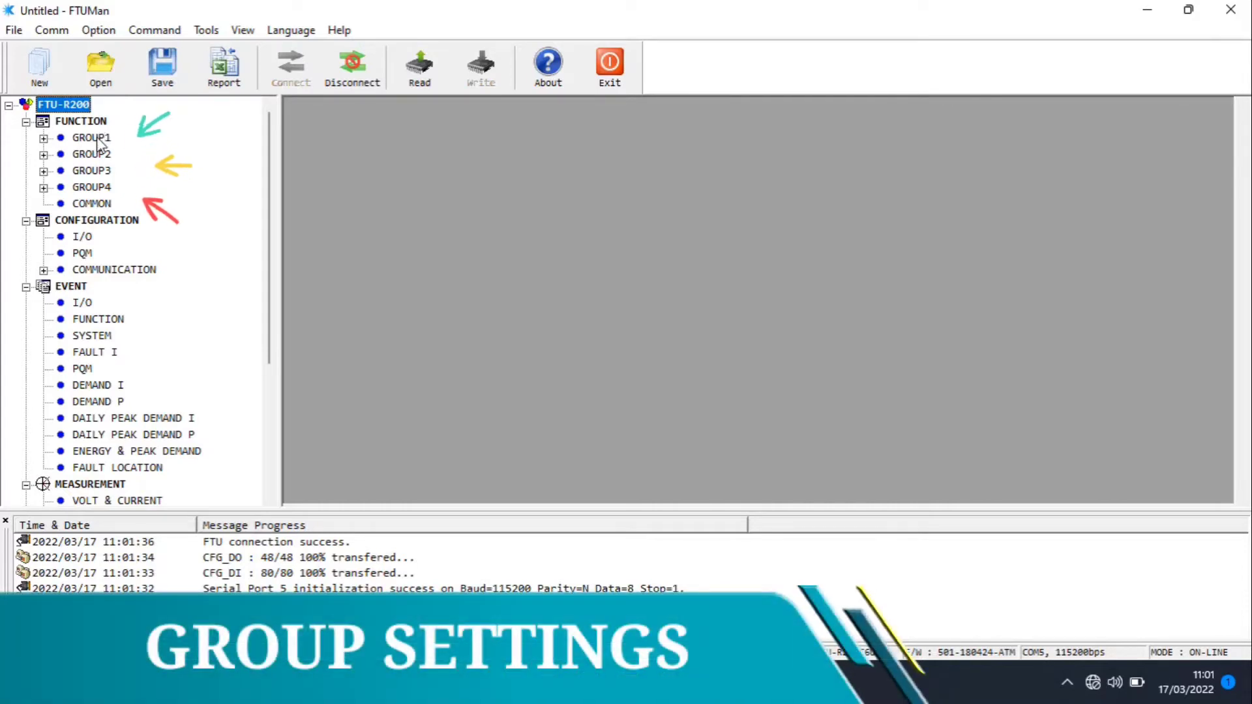
Look through the GROUP1 to GROUP4 and COMMON function settings, ending on the CONFIGURATION category
{"action": "left_click", "coordinate": [97, 138]}
{"action": "left_click", "coordinate": [97, 154]}
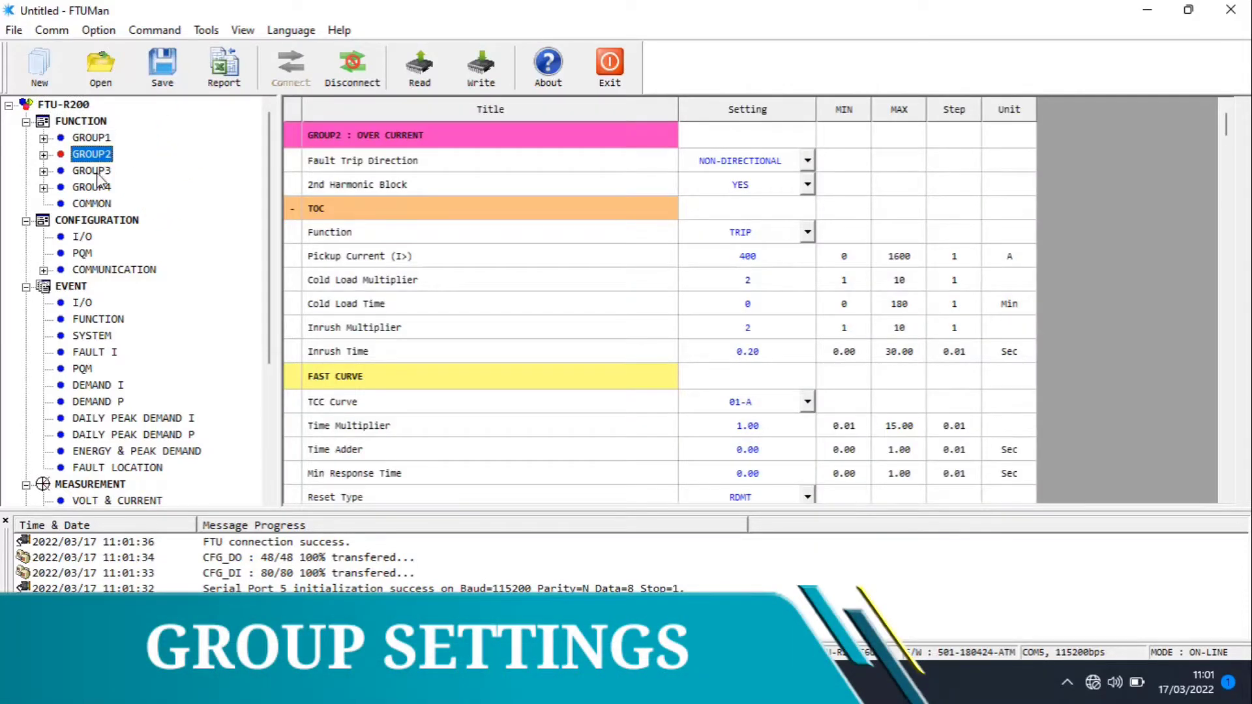
{"action": "left_click", "coordinate": [97, 172]}
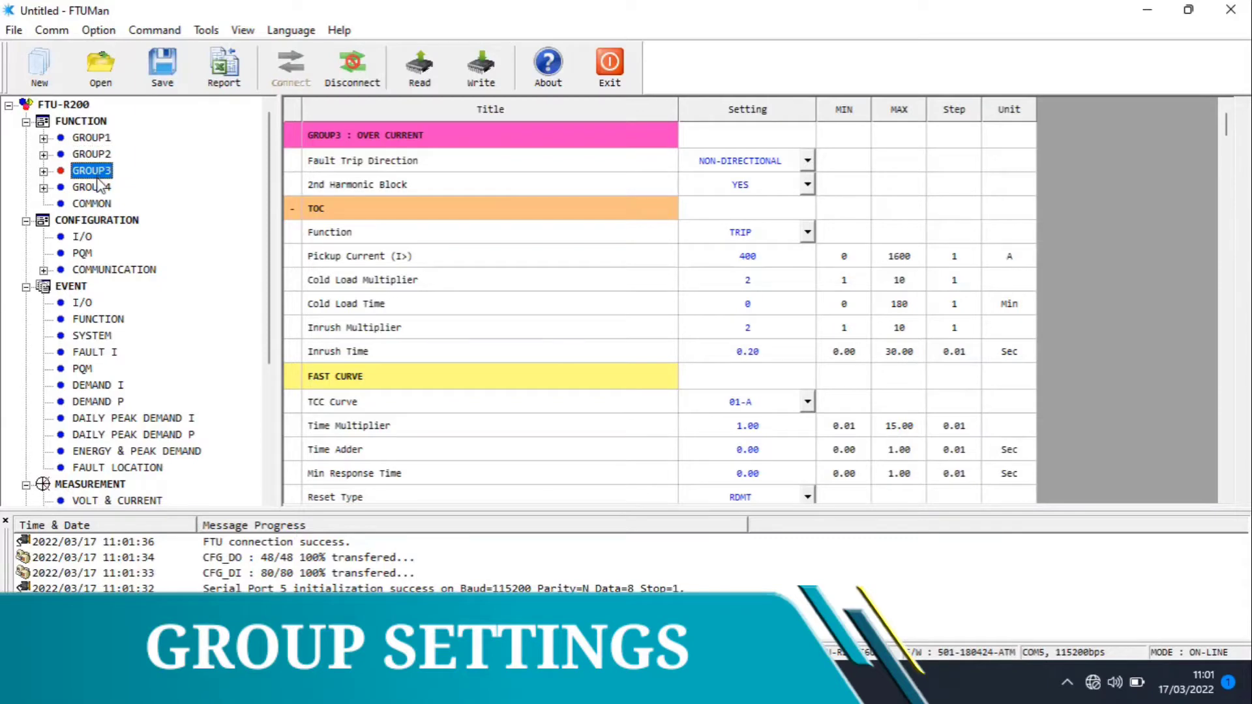
{"action": "left_click", "coordinate": [98, 188]}
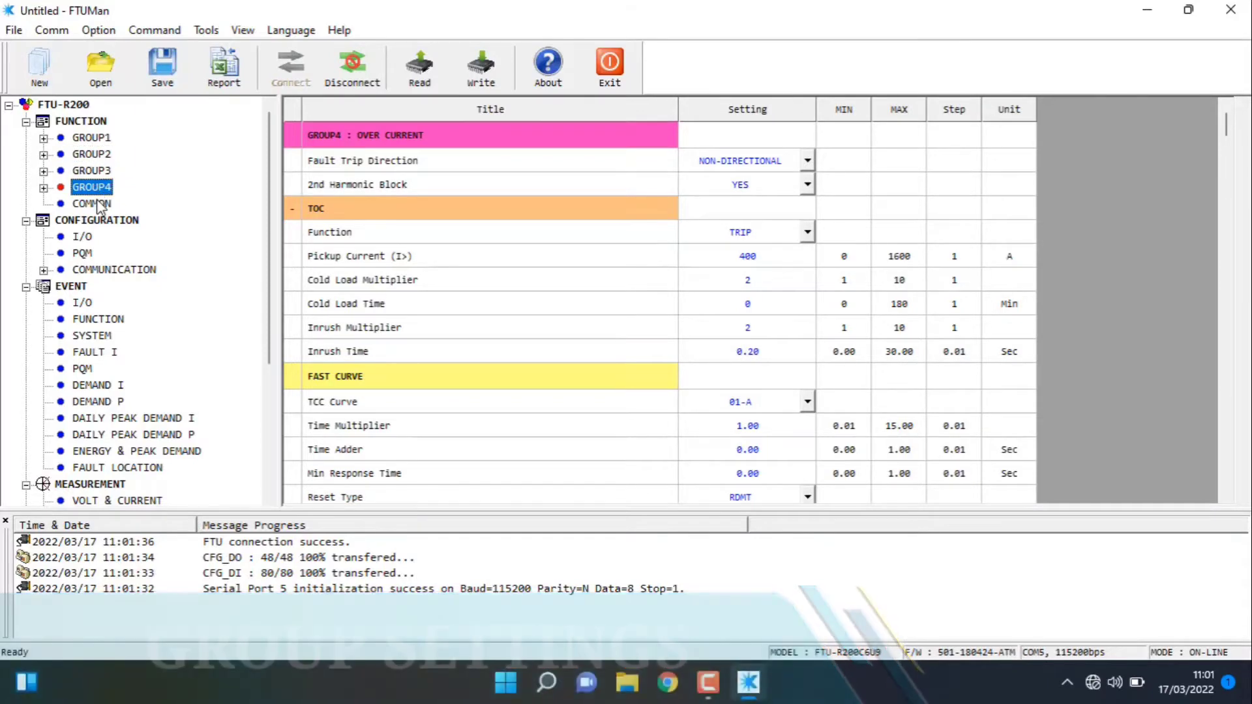
{"action": "left_click", "coordinate": [97, 204]}
{"action": "left_click", "coordinate": [98, 222]}
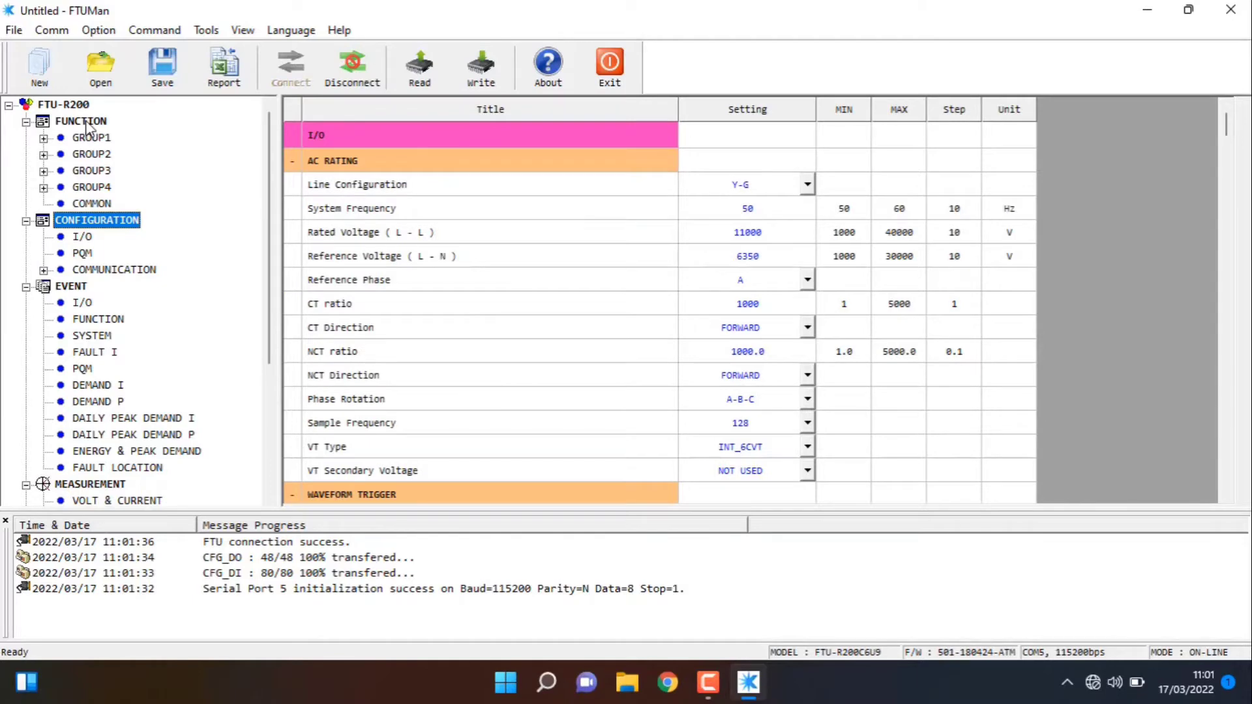
Read all FUNCTION settings from the connected controller
{"action": "left_click", "coordinate": [85, 122]}
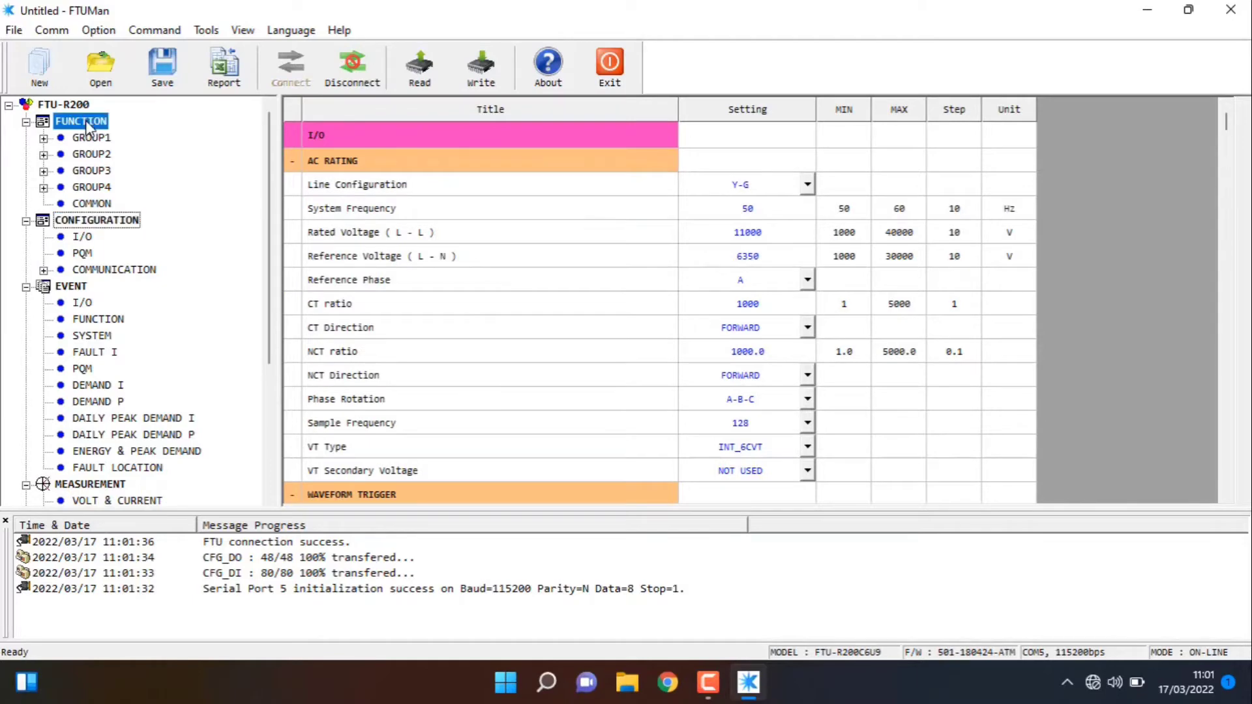
{"action": "right_click", "coordinate": [88, 127]}
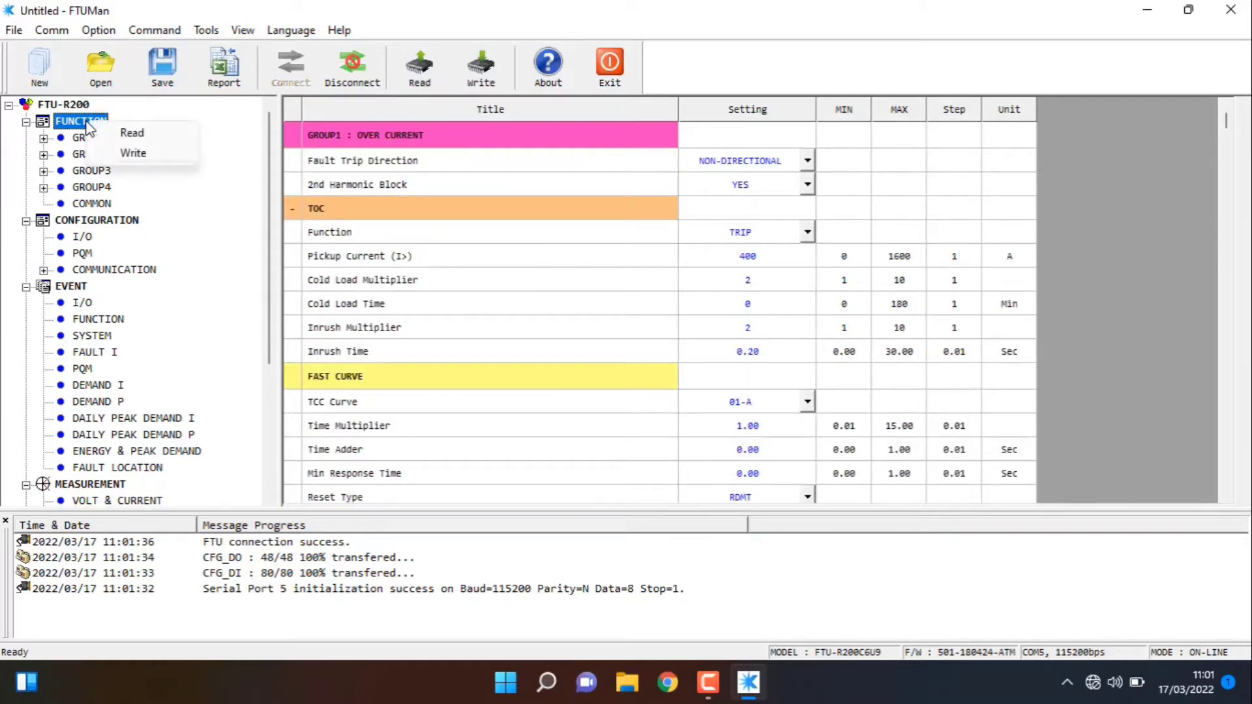
{"action": "left_click", "coordinate": [116, 134]}
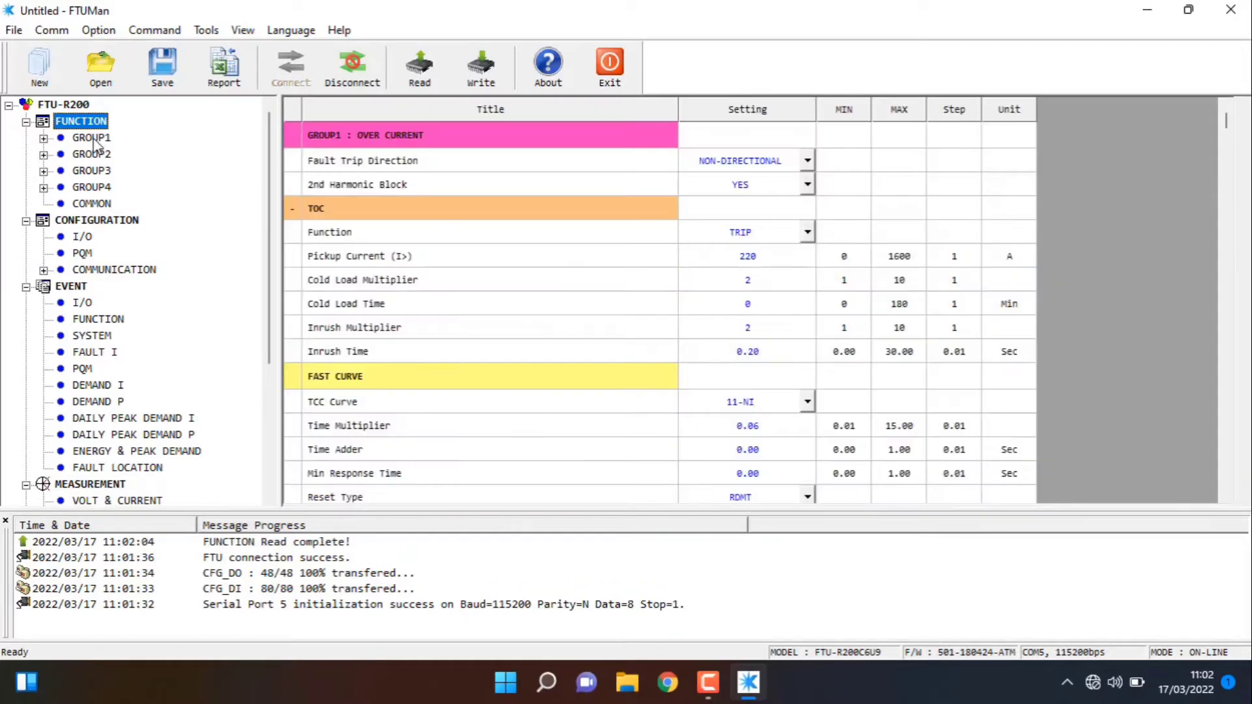
Review the settings read from the controller for GROUP1 through GROUP4 and COMMON
{"action": "left_click", "coordinate": [95, 139]}
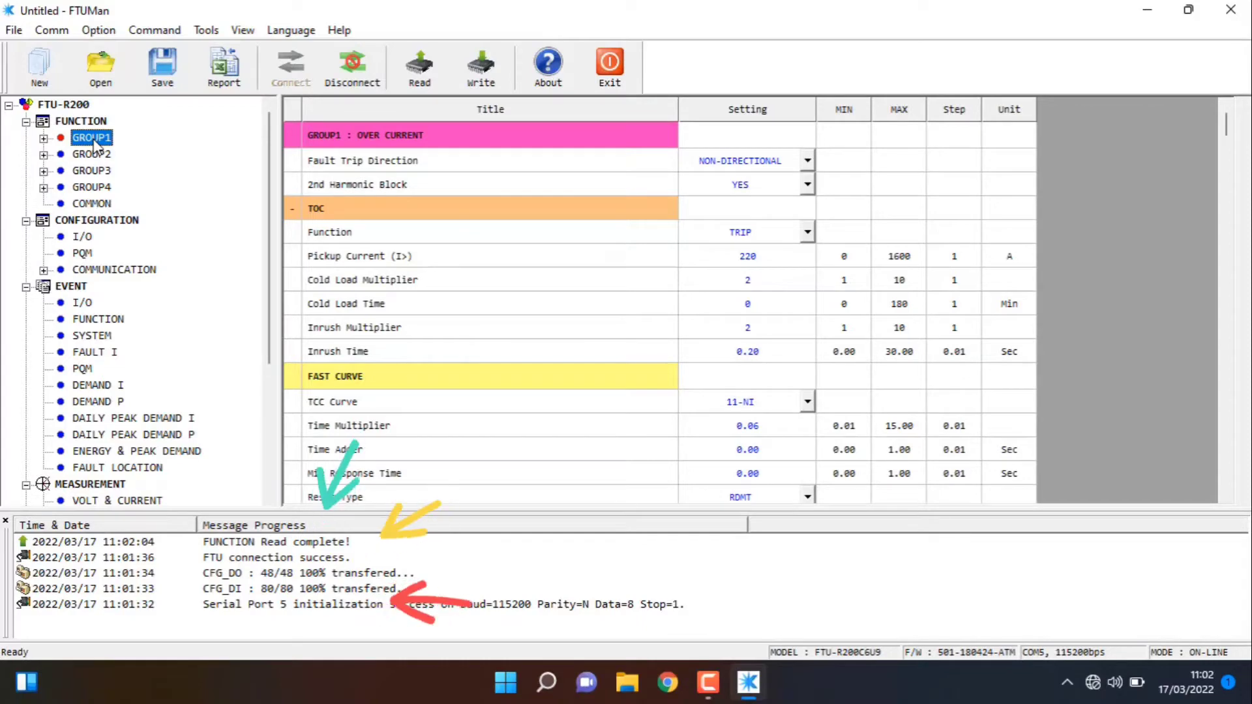
{"action": "left_click", "coordinate": [94, 154]}
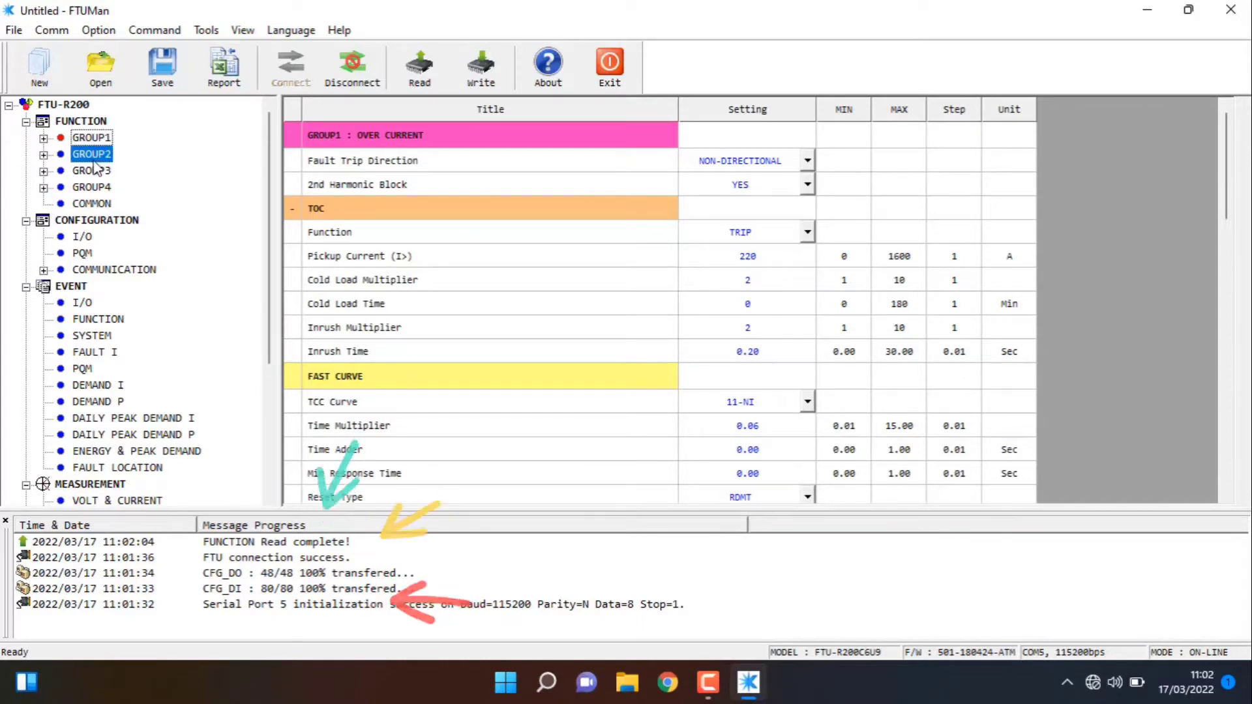
{"action": "left_click", "coordinate": [94, 170]}
{"action": "left_click", "coordinate": [95, 187]}
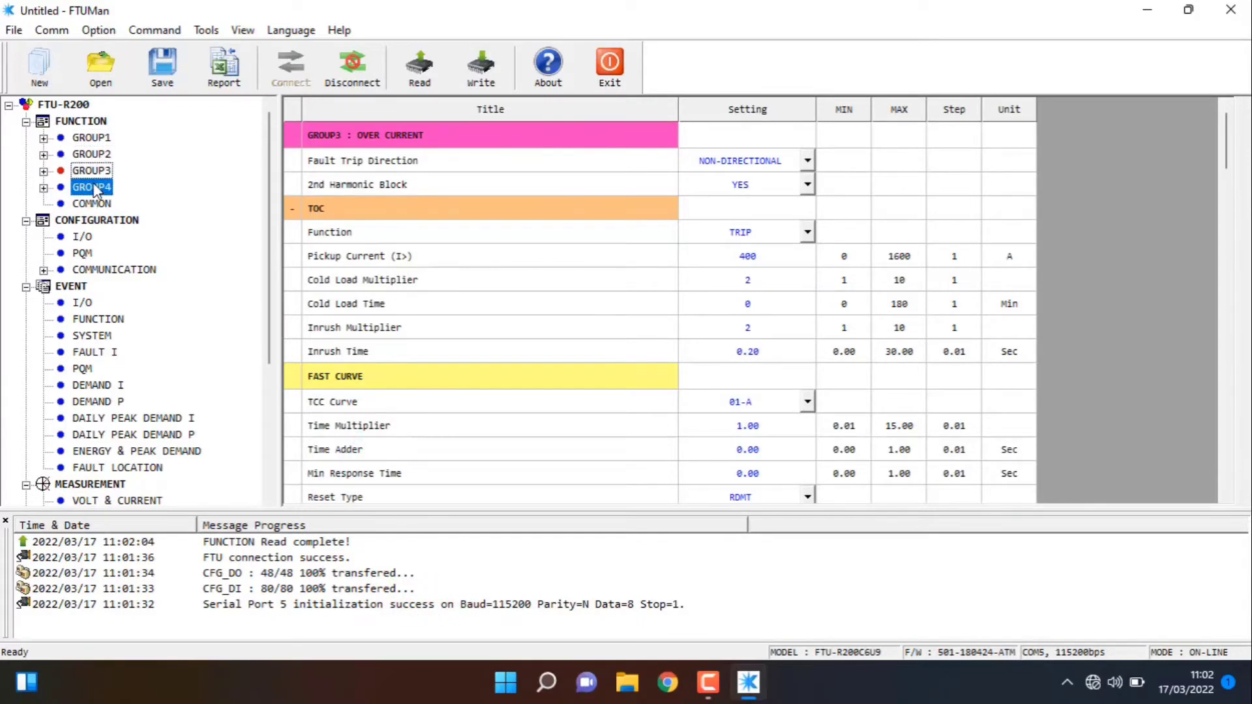
{"action": "left_click", "coordinate": [95, 203]}
Read the CONFIGURATION settings from the controller and review its I/O, PQM and COMMUNICATION pages
{"action": "left_click", "coordinate": [97, 221]}
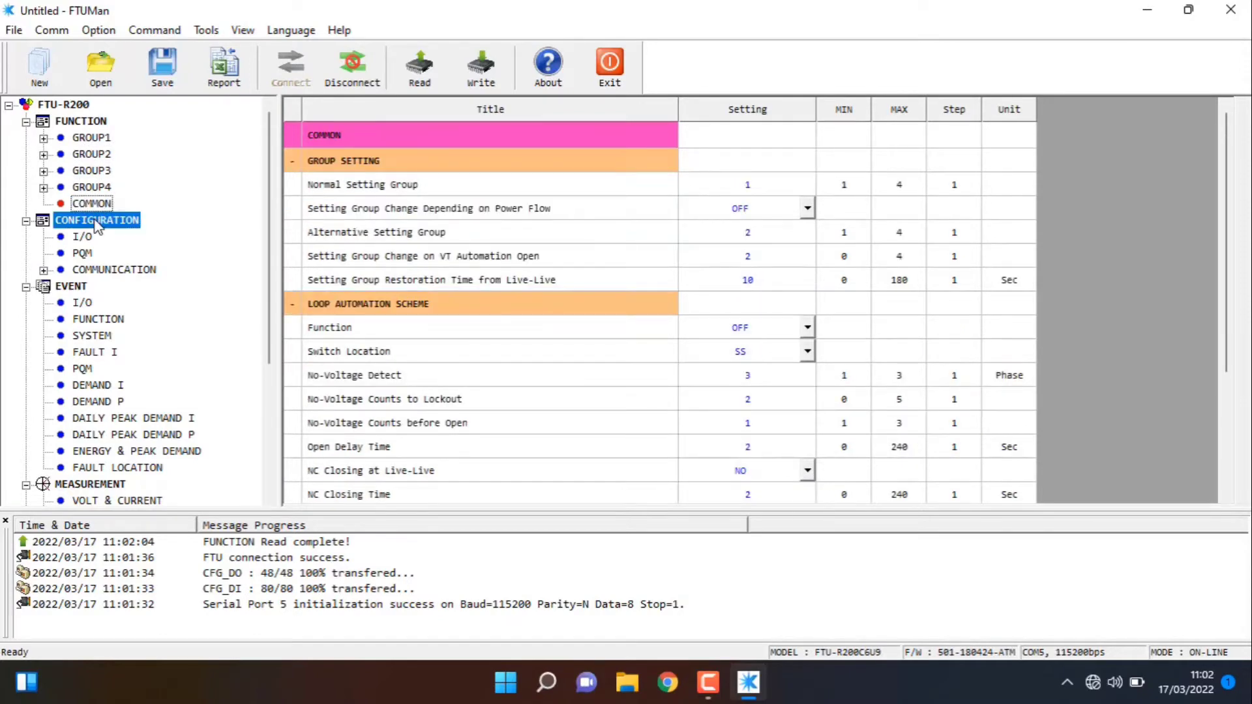
{"action": "right_click", "coordinate": [96, 222]}
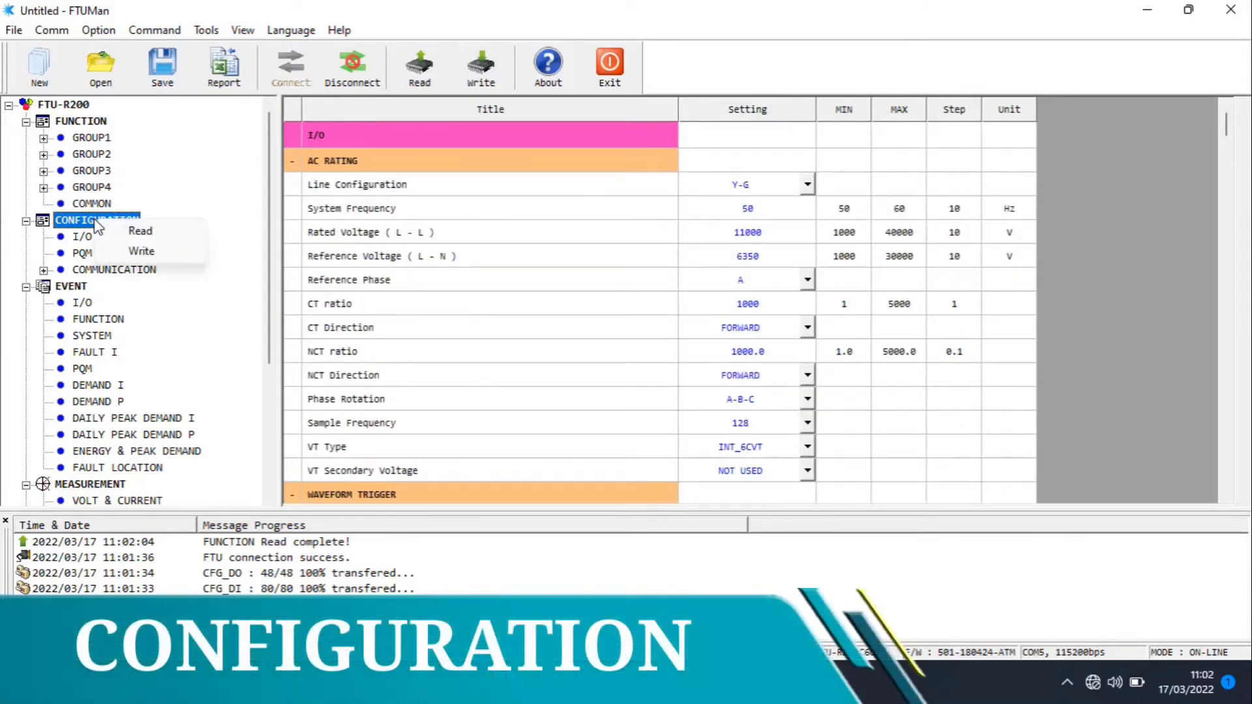
{"action": "left_click", "coordinate": [118, 236]}
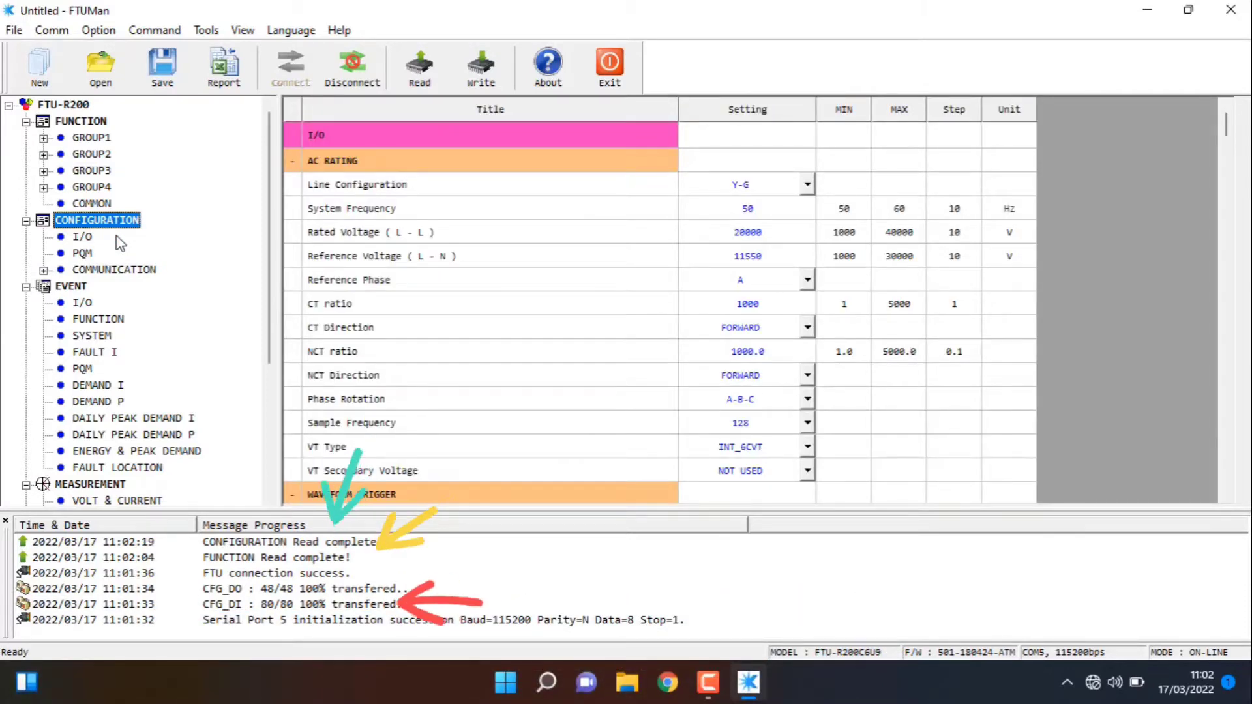
{"action": "left_click", "coordinate": [82, 253]}
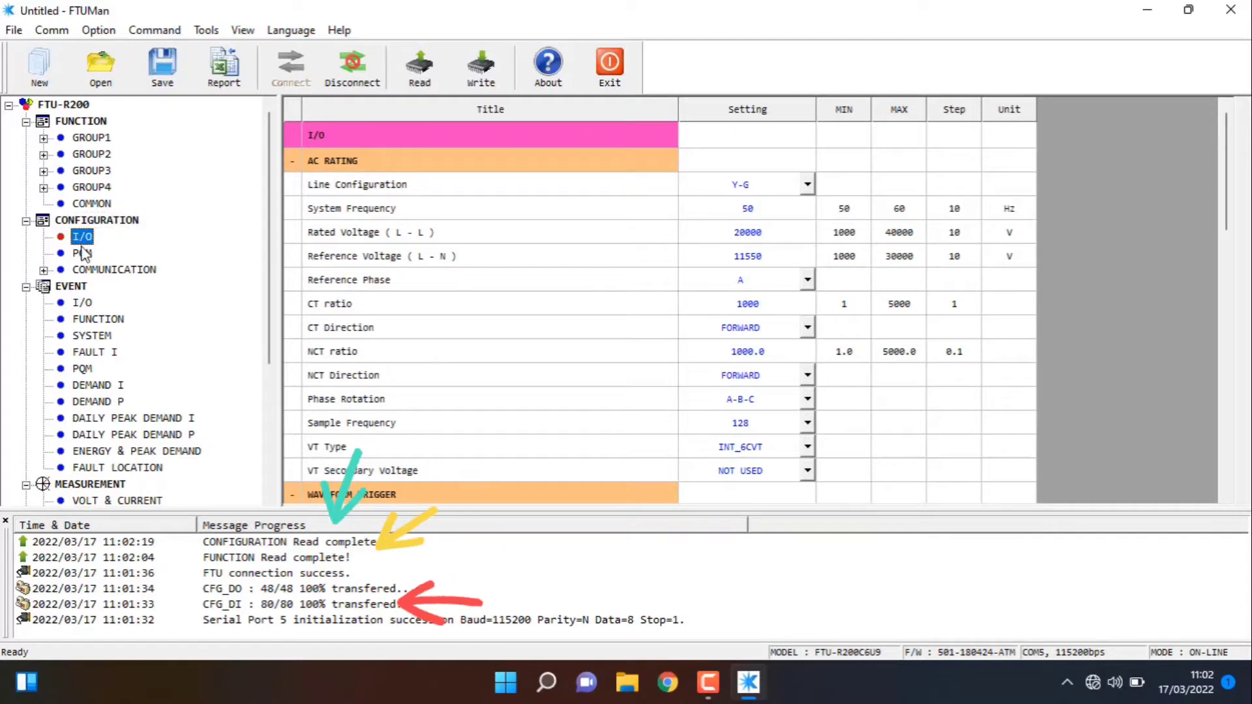
{"action": "left_click", "coordinate": [91, 269]}
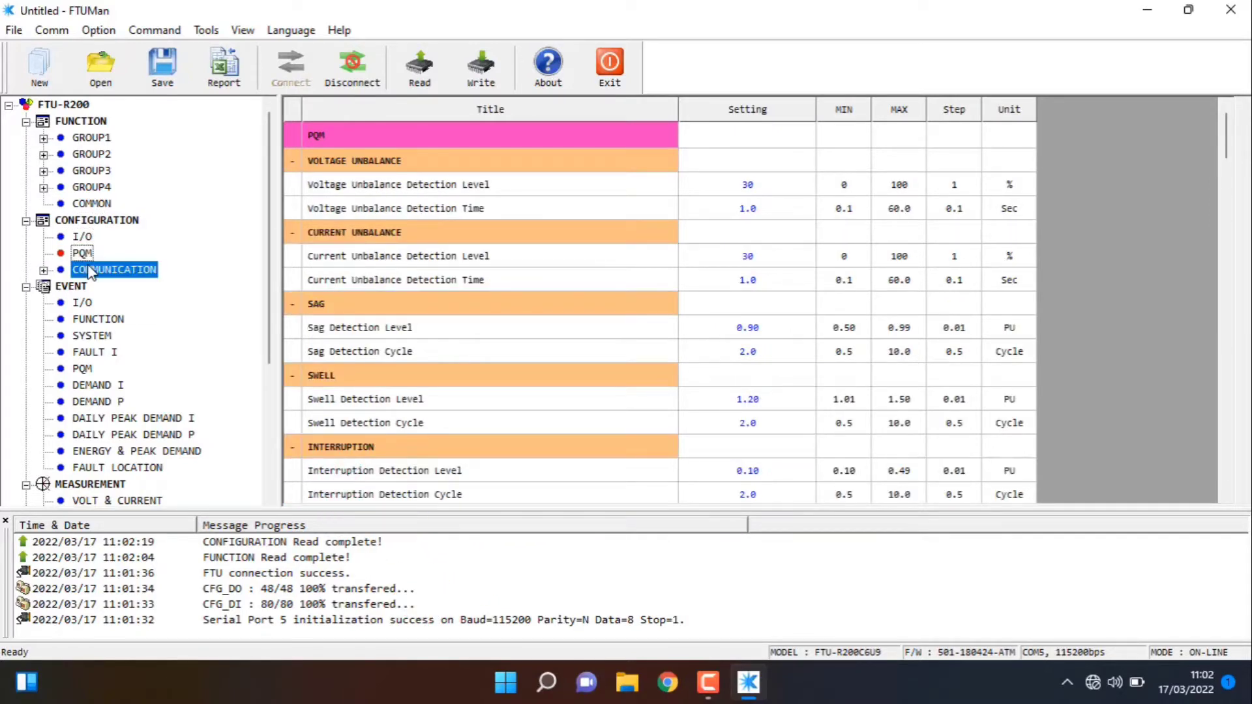
Read all EVENT records from the controller
{"action": "left_click", "coordinate": [74, 288]}
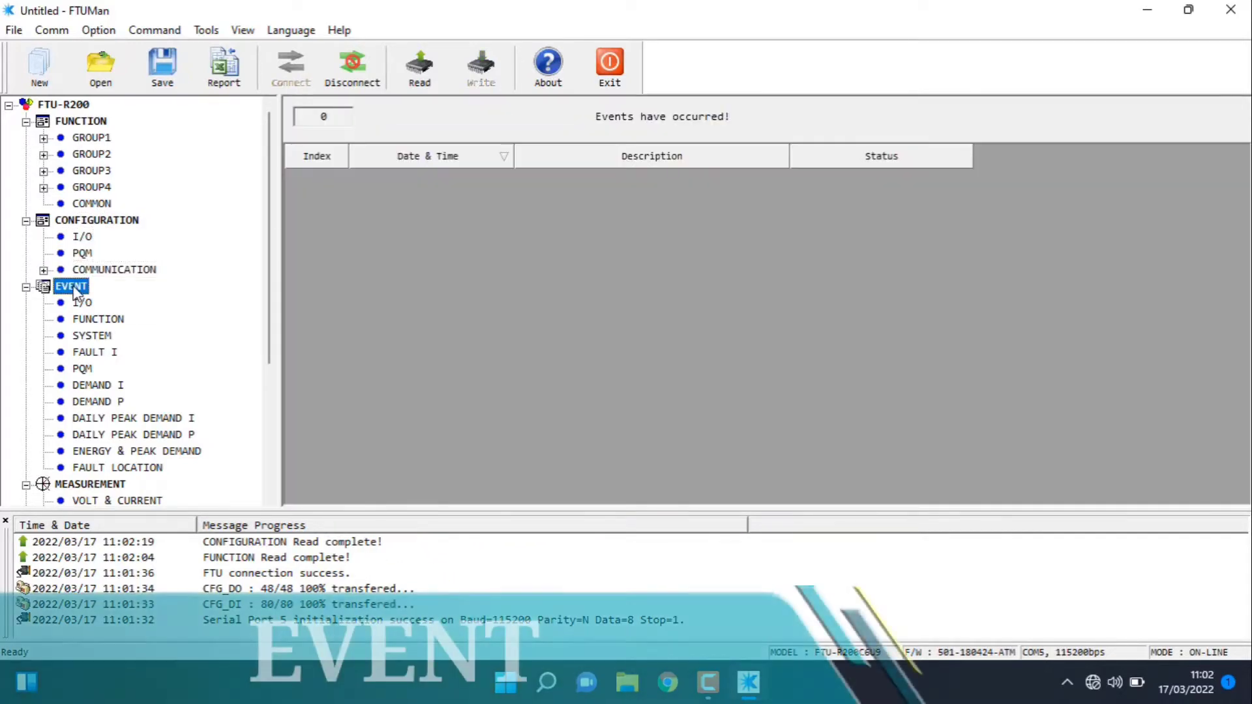
{"action": "right_click", "coordinate": [73, 288]}
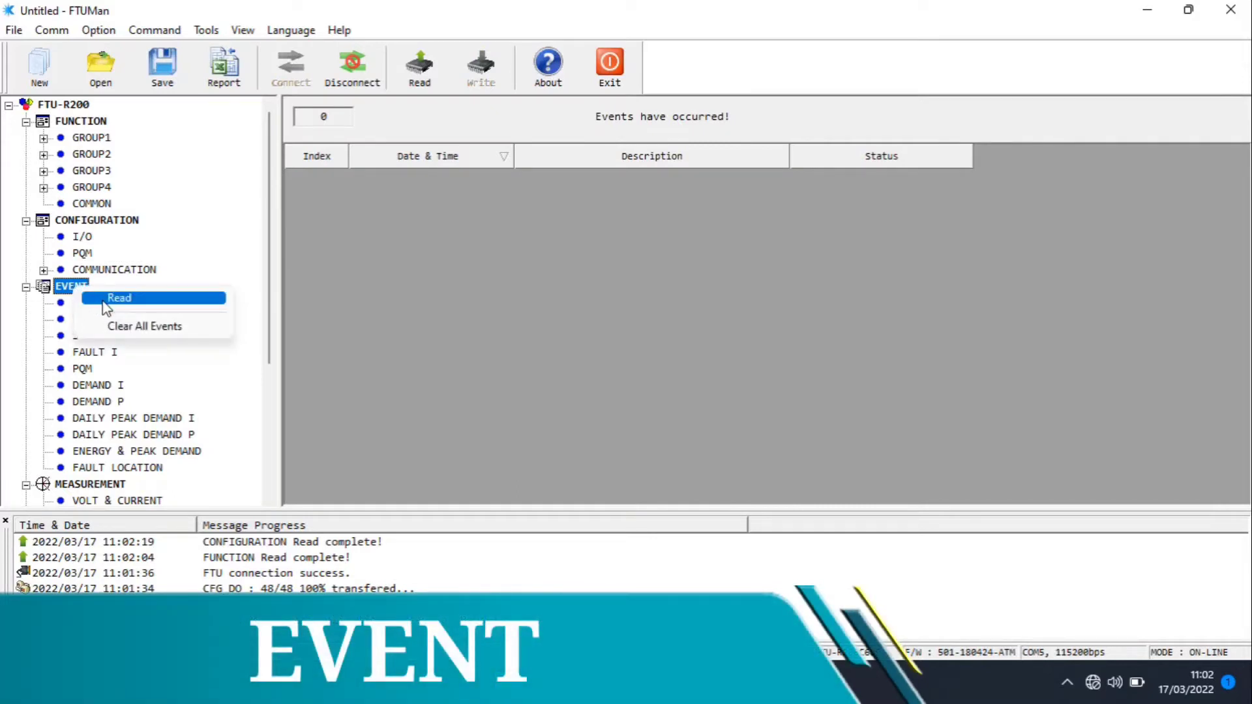
{"action": "left_click", "coordinate": [106, 301]}
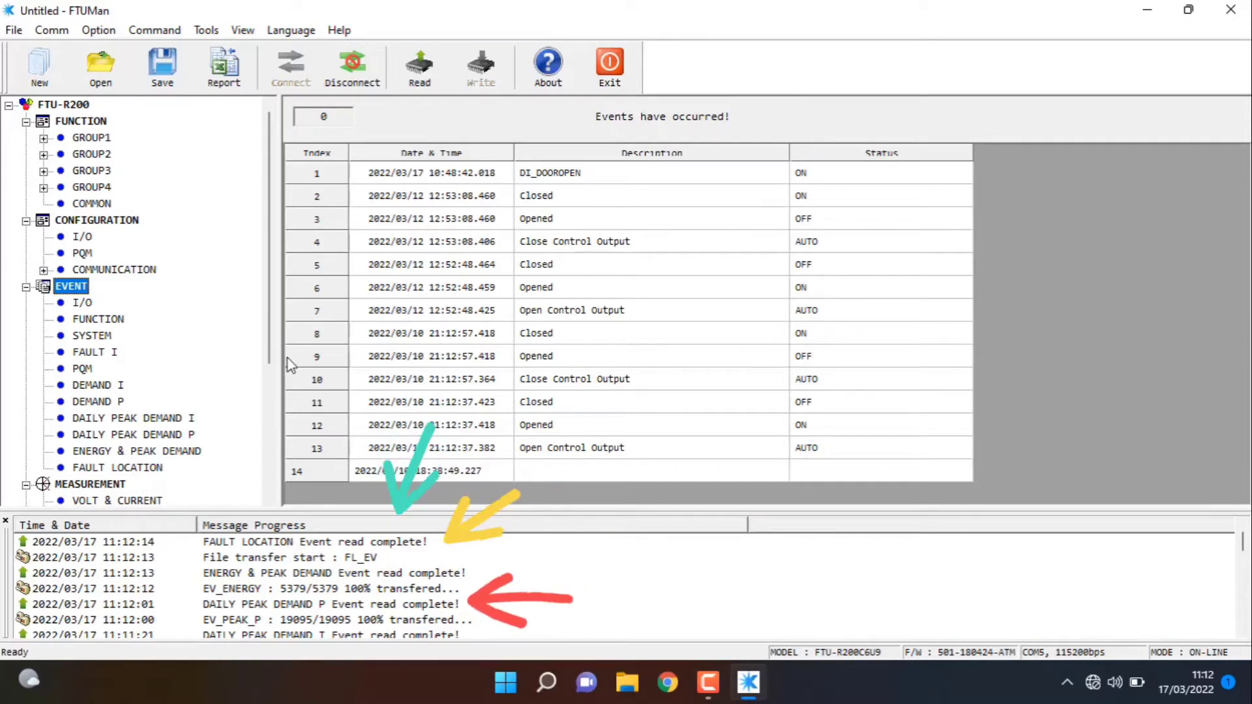
View the FAULT LOCATION and ENERGY & PEAK DEMAND event records
{"action": "left_click_drag", "start_coordinate": [272, 357], "coordinate": [273, 412]}
{"action": "left_click", "coordinate": [144, 388]}
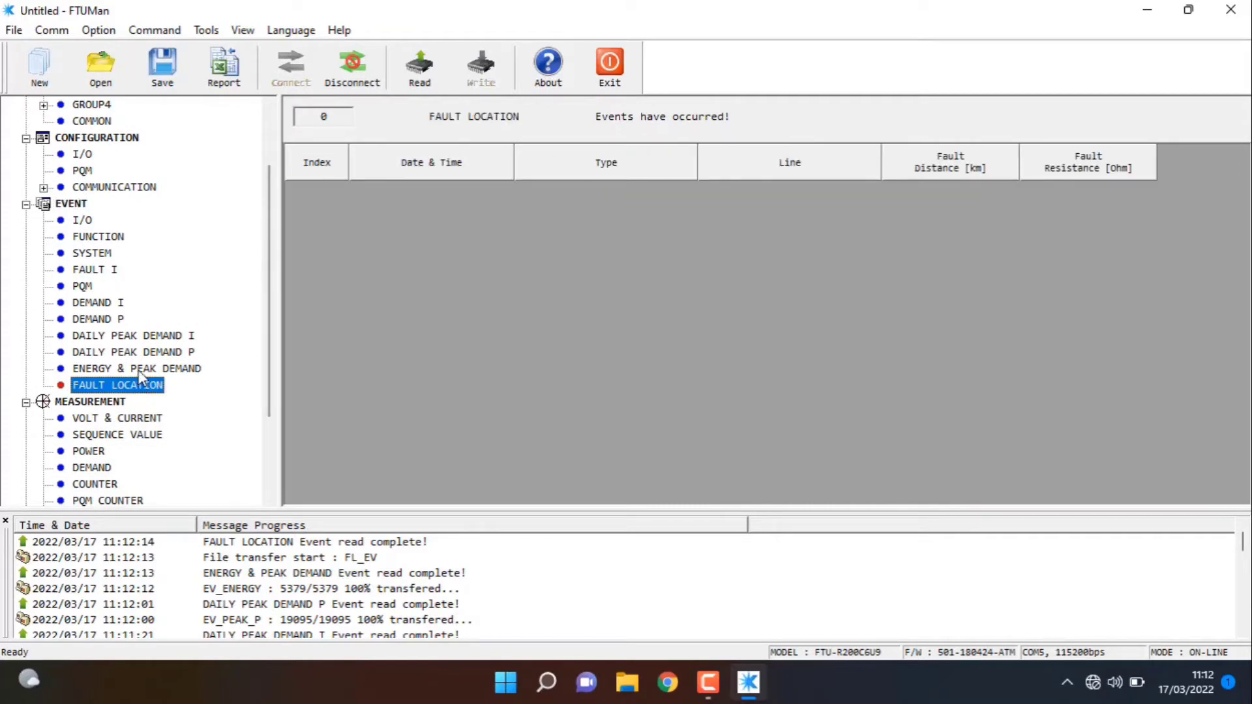
{"action": "left_click", "coordinate": [139, 371]}
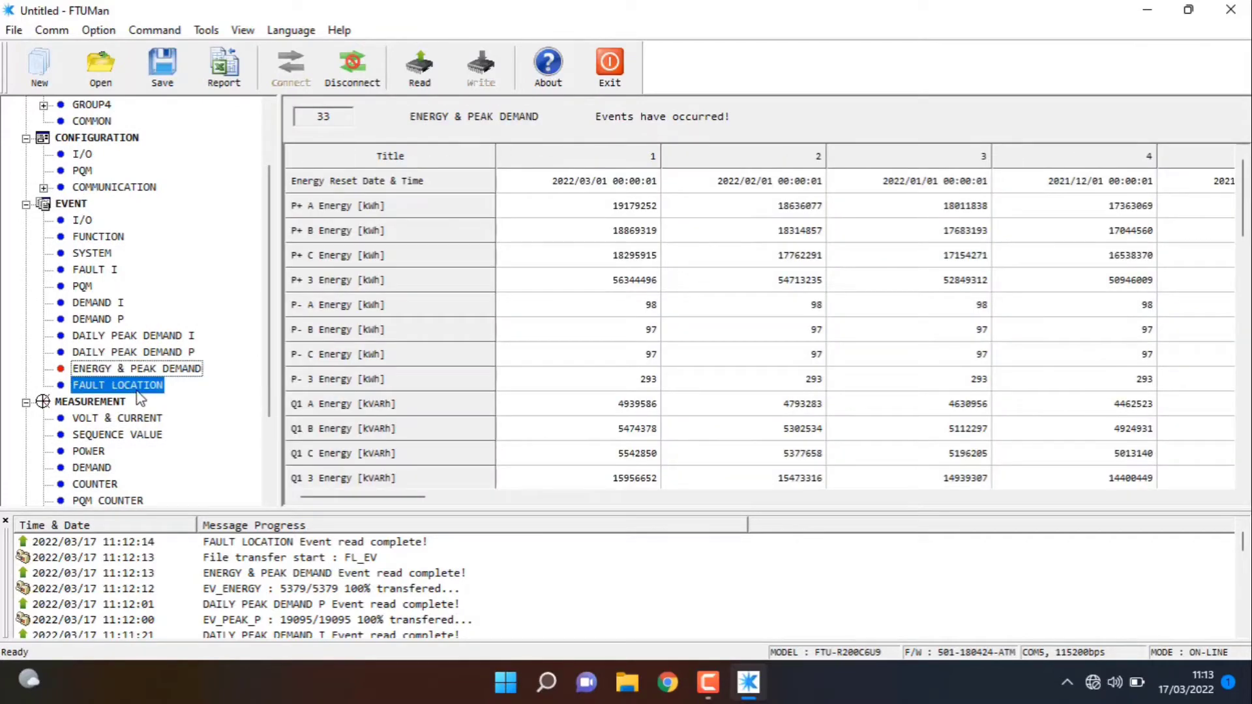
Read only the FAULT LOCATION events from the controller again
{"action": "left_click", "coordinate": [138, 392]}
{"action": "right_click", "coordinate": [139, 396]}
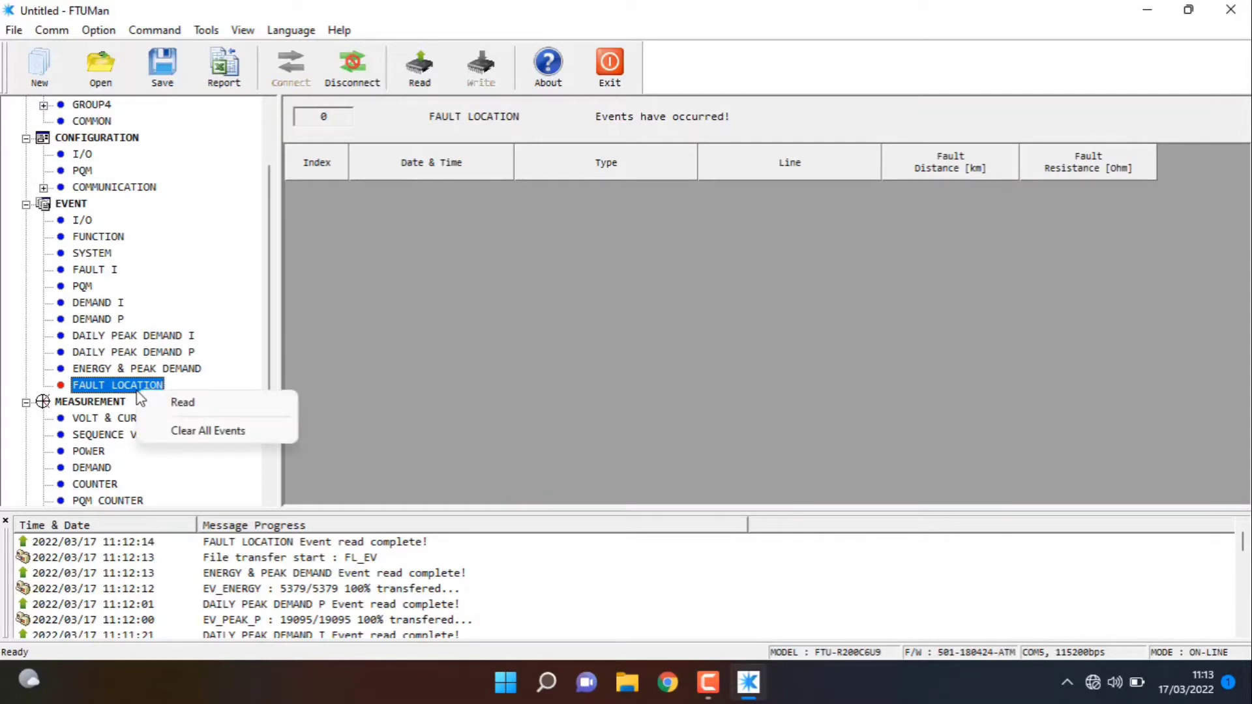
{"action": "left_click", "coordinate": [171, 404]}
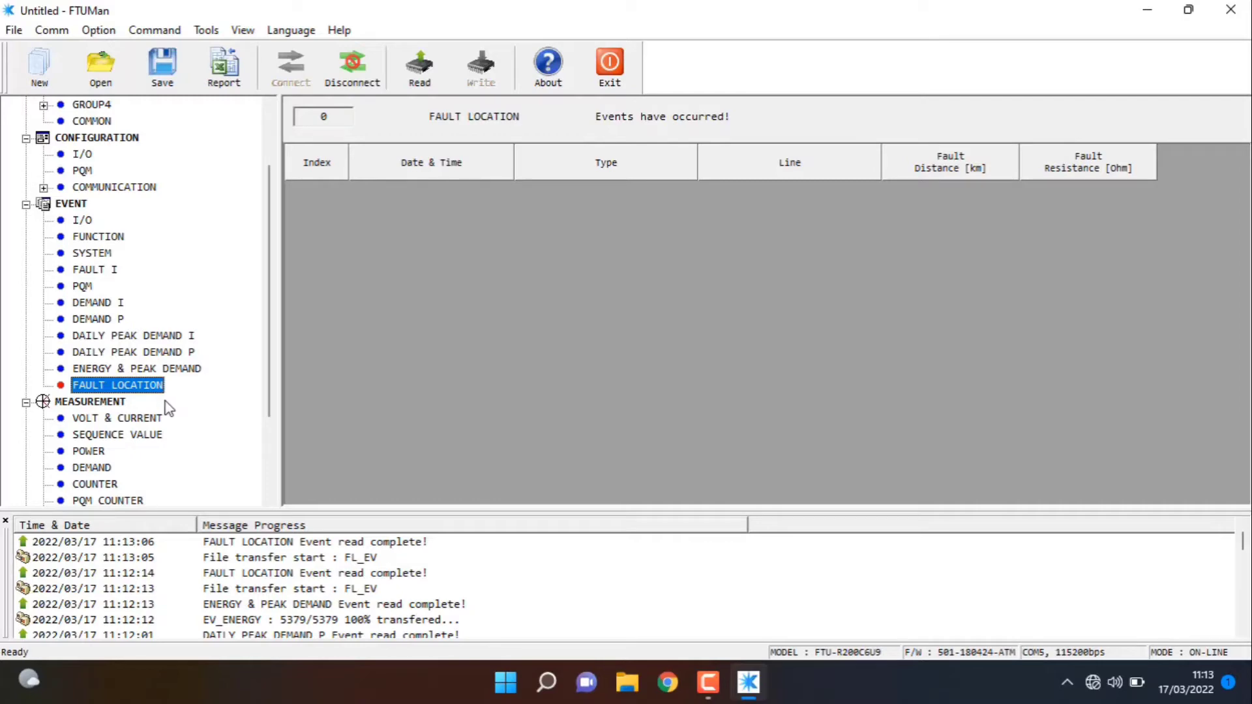
Examine the live VOLT & CURRENT, SEQUENCE VALUE and POWER measurements
{"action": "left_click", "coordinate": [105, 406]}
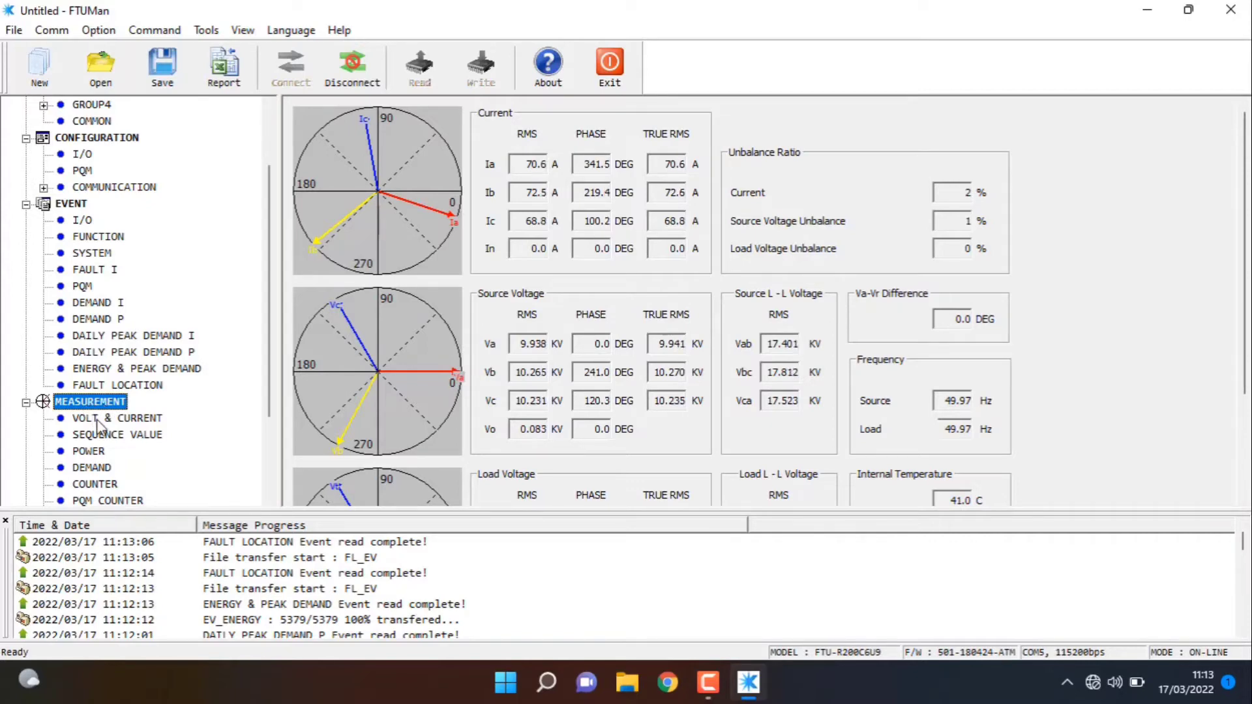
{"action": "left_click", "coordinate": [96, 421]}
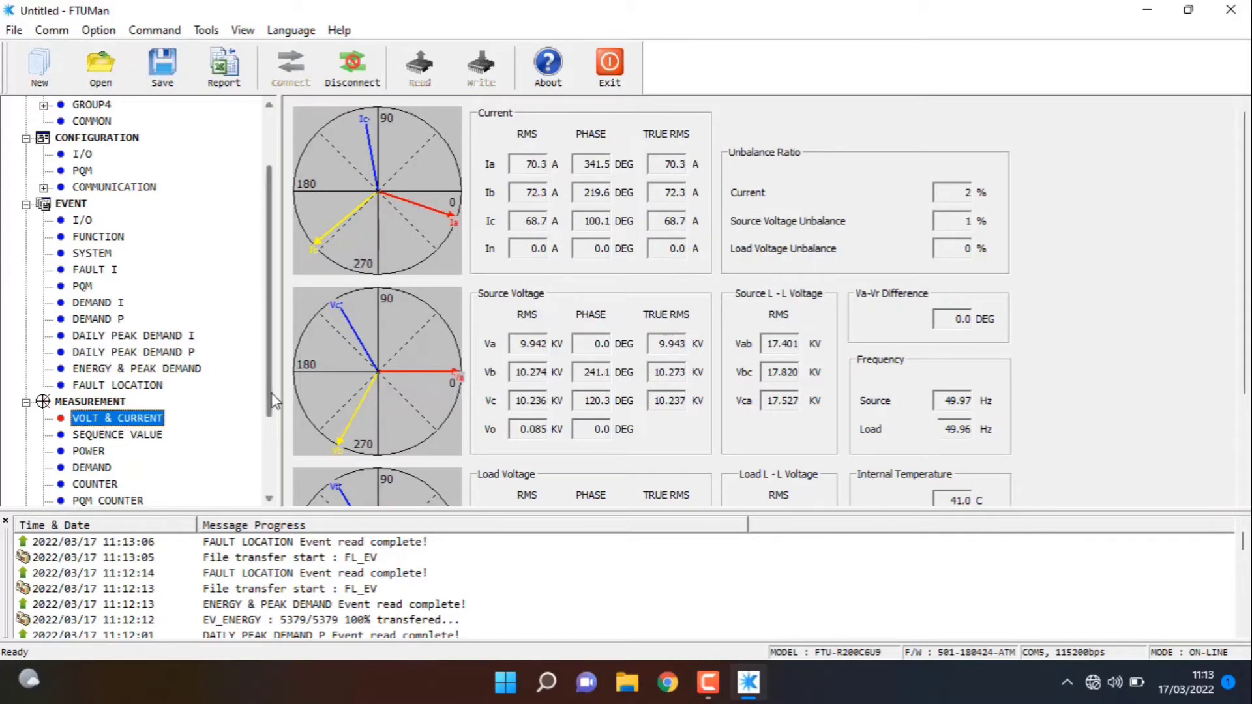
{"action": "left_click_drag", "start_coordinate": [273, 401], "coordinate": [267, 440]}
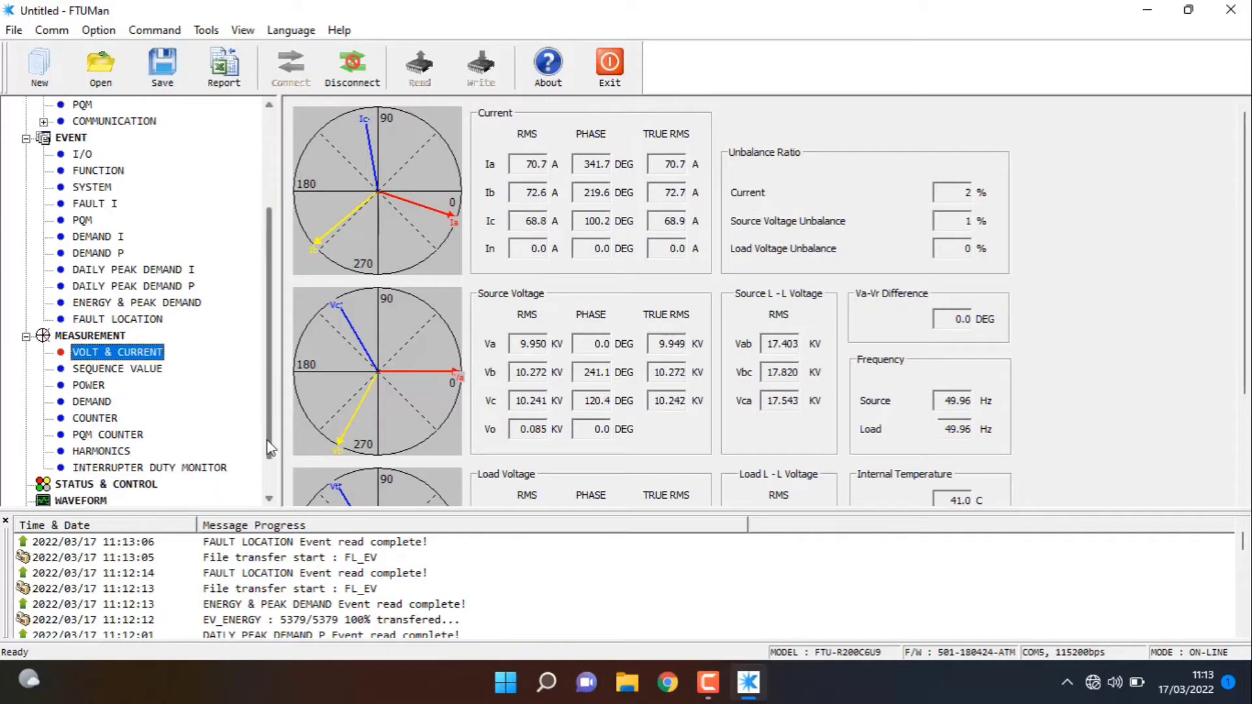
{"action": "left_click", "coordinate": [146, 371]}
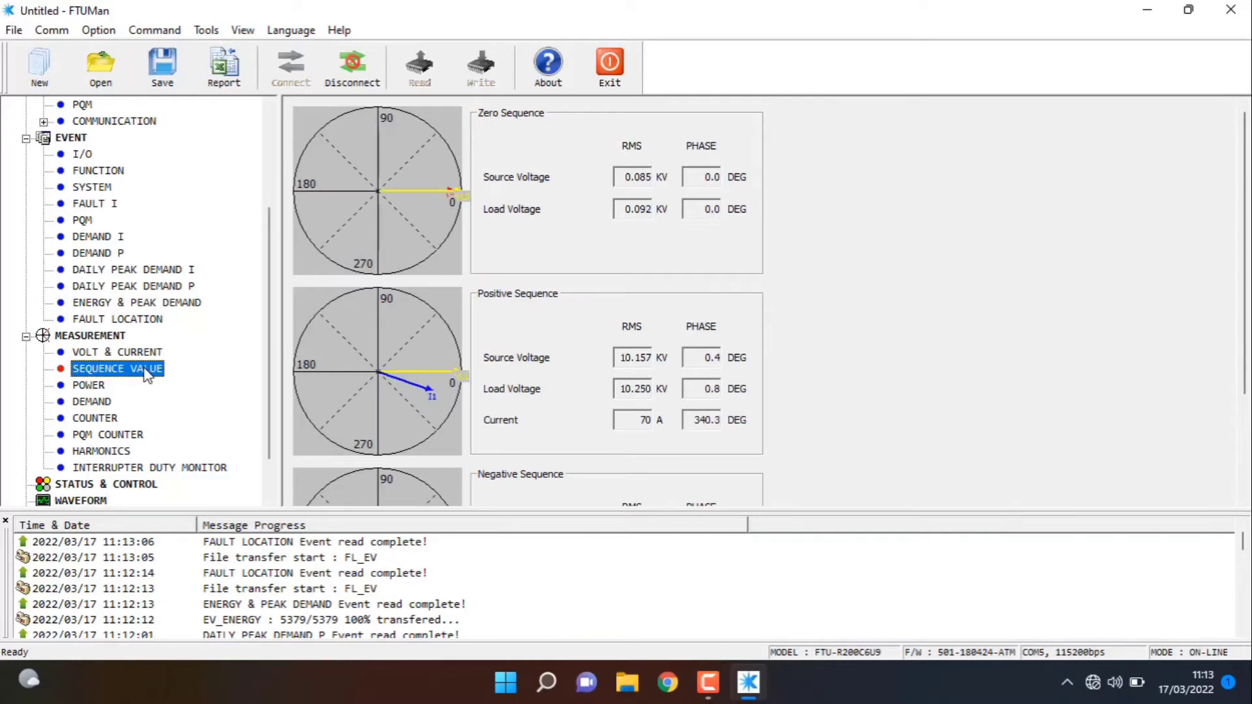
{"action": "left_click", "coordinate": [94, 387]}
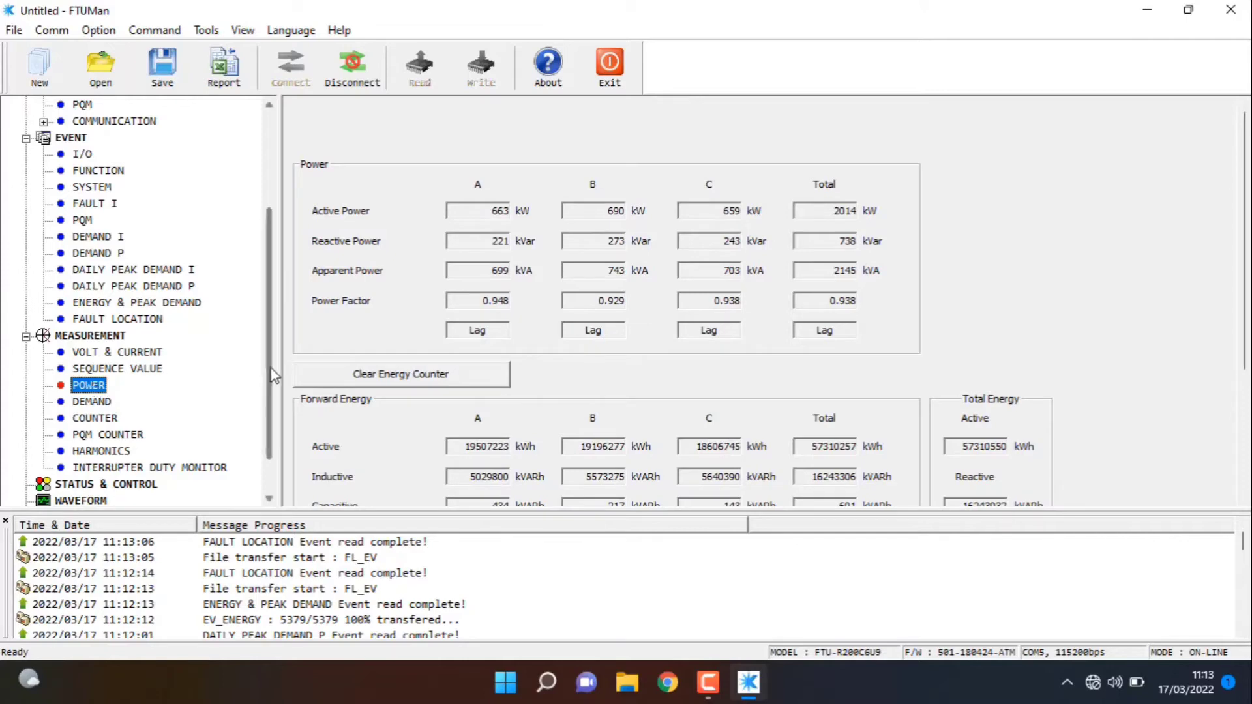
Examine the DEMAND, COUNTER, PQM COUNTER, HARMONICS and INTERRUPTER DUTY MONITOR measurement pages
{"action": "scroll", "coordinate": [267, 382], "scroll_direction": "down", "scroll_amount": 1}
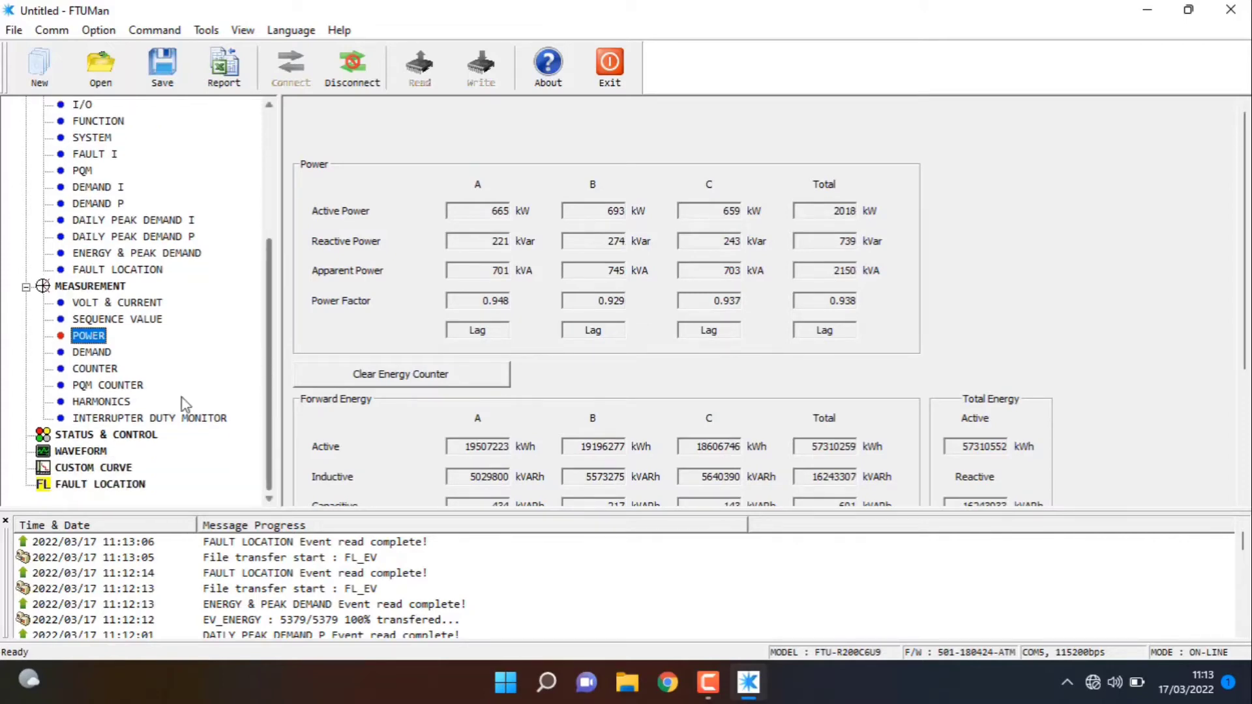
{"action": "left_click", "coordinate": [98, 353]}
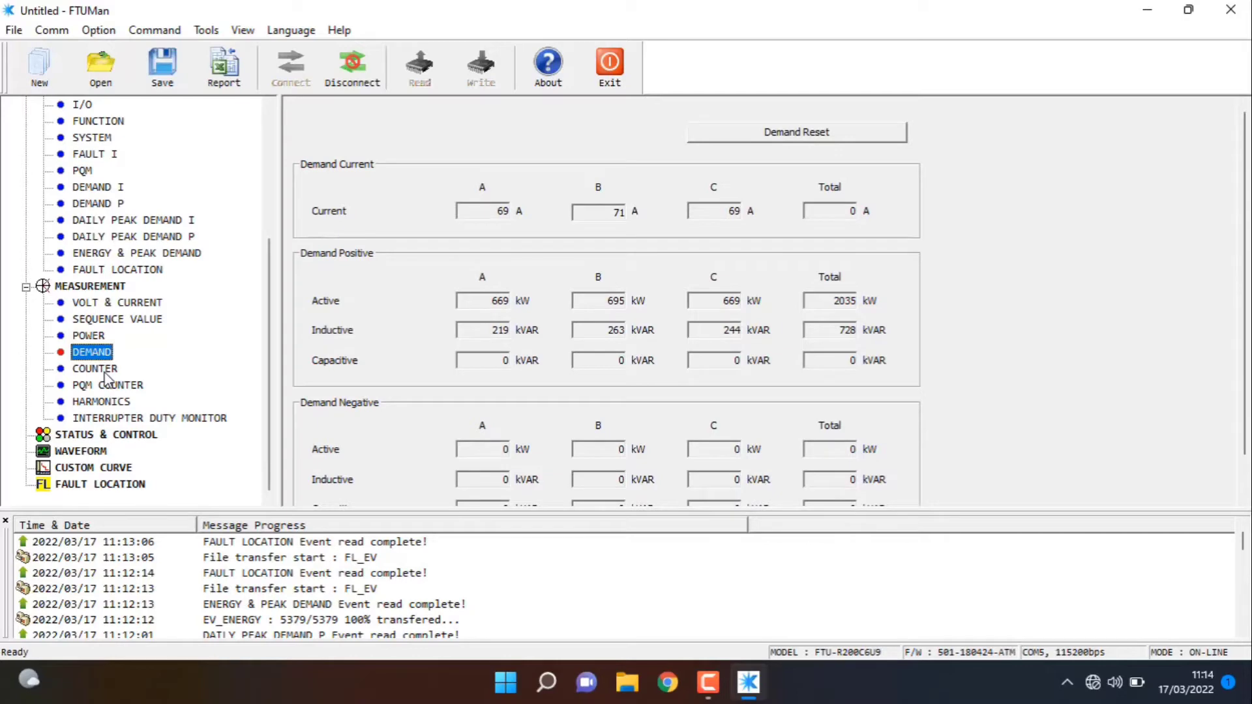
{"action": "left_click", "coordinate": [107, 372]}
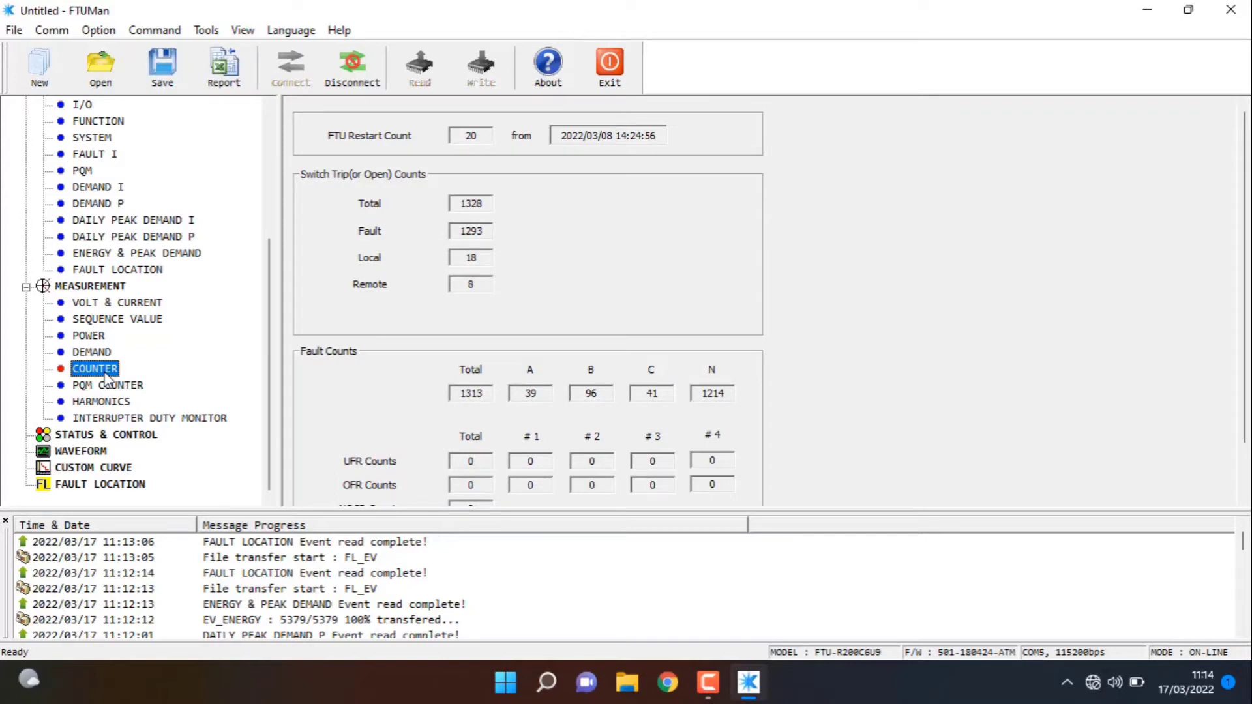
{"action": "left_click", "coordinate": [116, 388]}
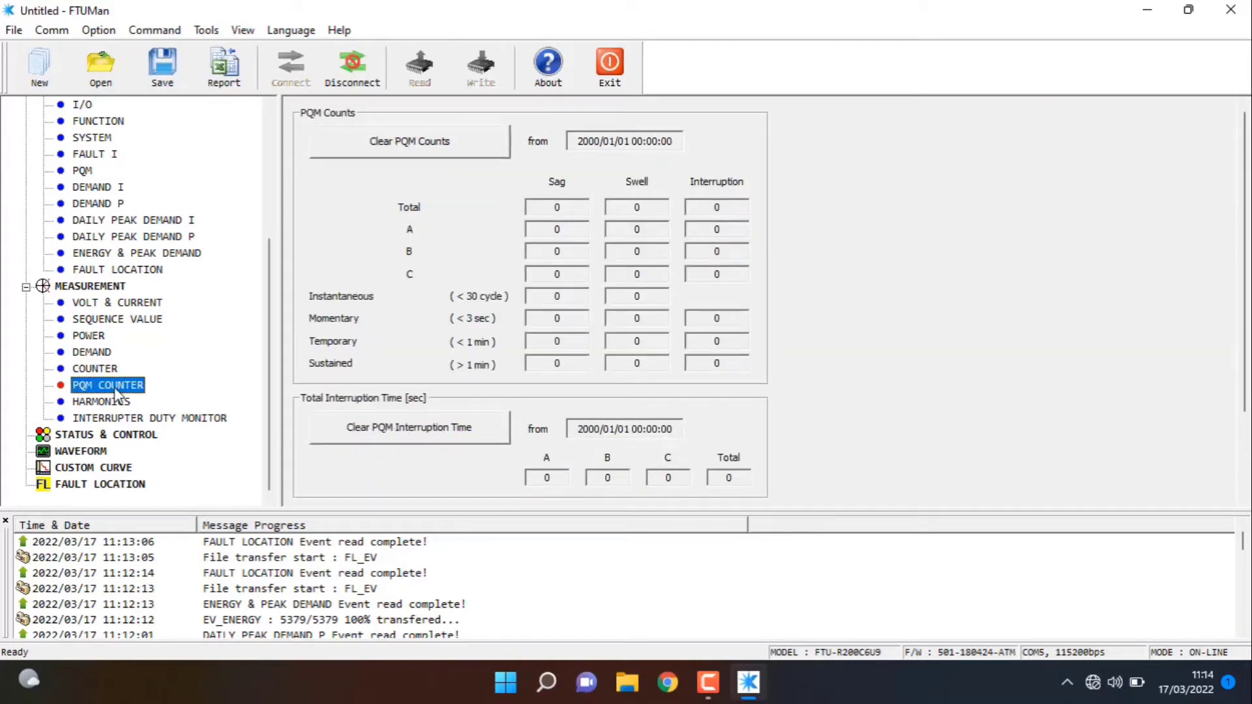
{"action": "left_click", "coordinate": [115, 403]}
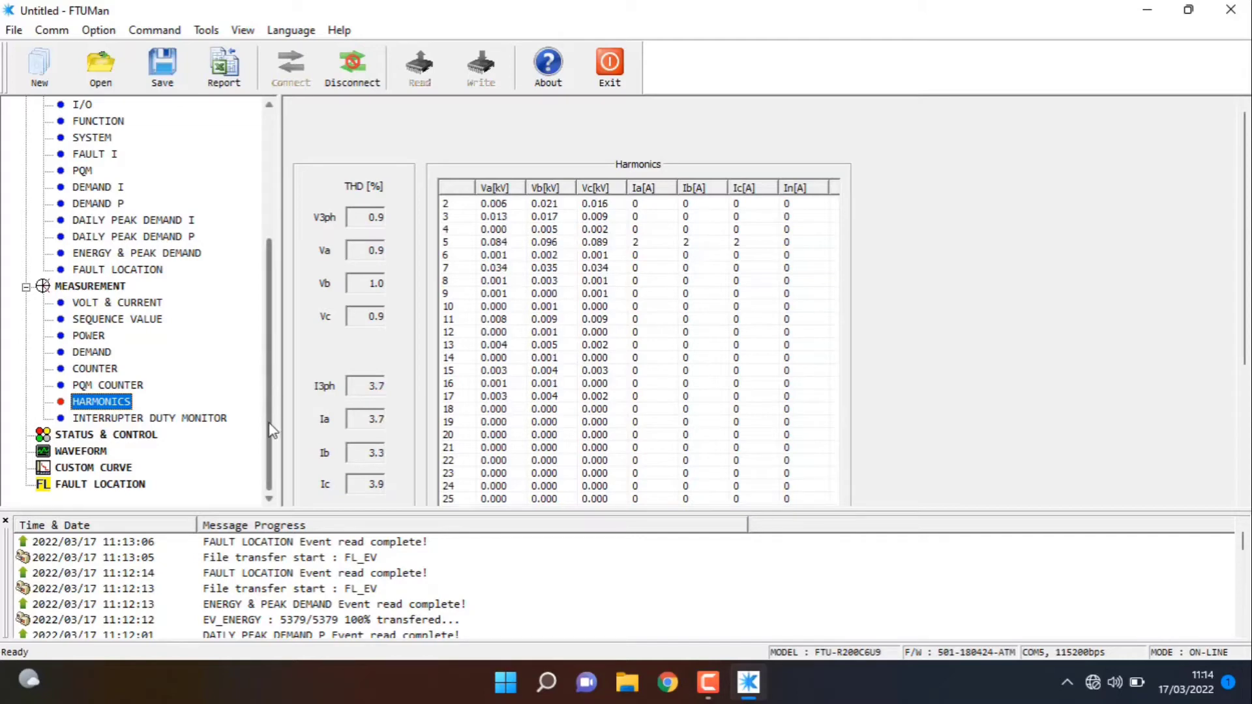
{"action": "left_click", "coordinate": [204, 420]}
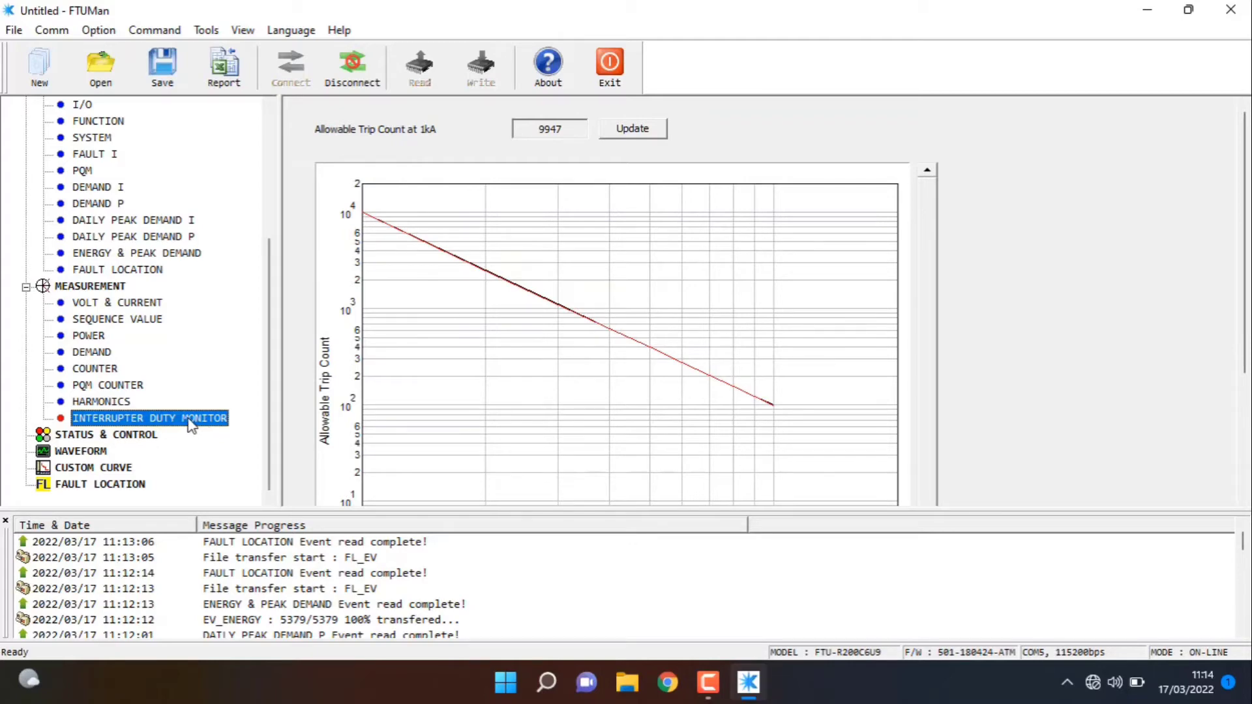
Examine the indicators and operator controls on the STATUS & CONTROL page
{"action": "left_click", "coordinate": [84, 288]}
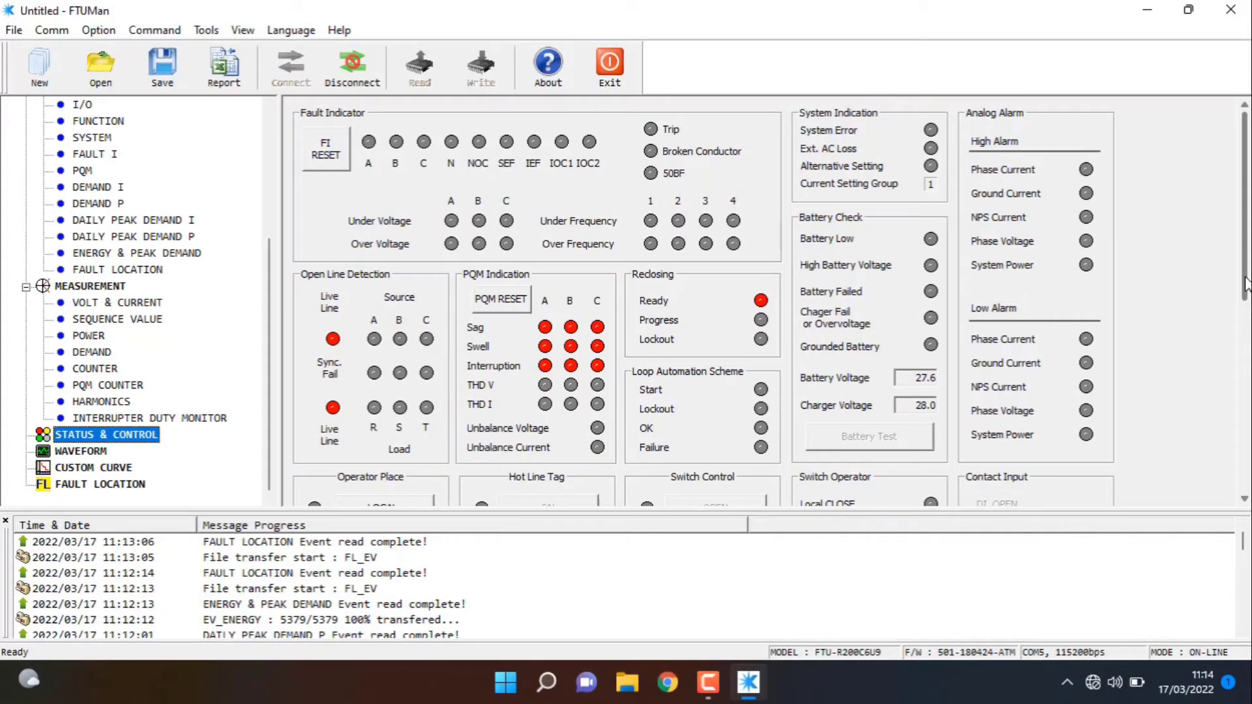
{"action": "left_click_drag", "start_coordinate": [1246, 285], "coordinate": [1246, 361]}
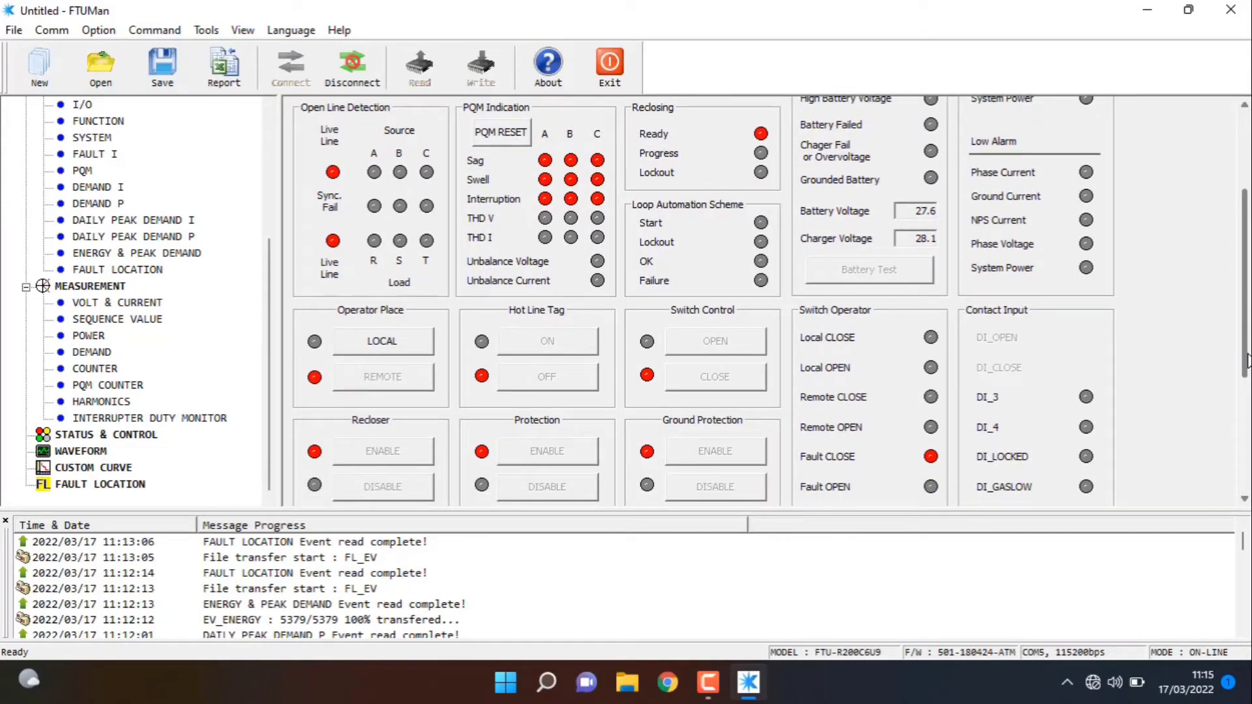
{"action": "mouse_move", "coordinate": [1246, 361]}
{"action": "left_mouse_down"}
{"action": "mouse_move", "coordinate": [1244, 498]}
{"action": "mouse_move", "coordinate": [1249, 349]}
{"action": "left_mouse_up"}
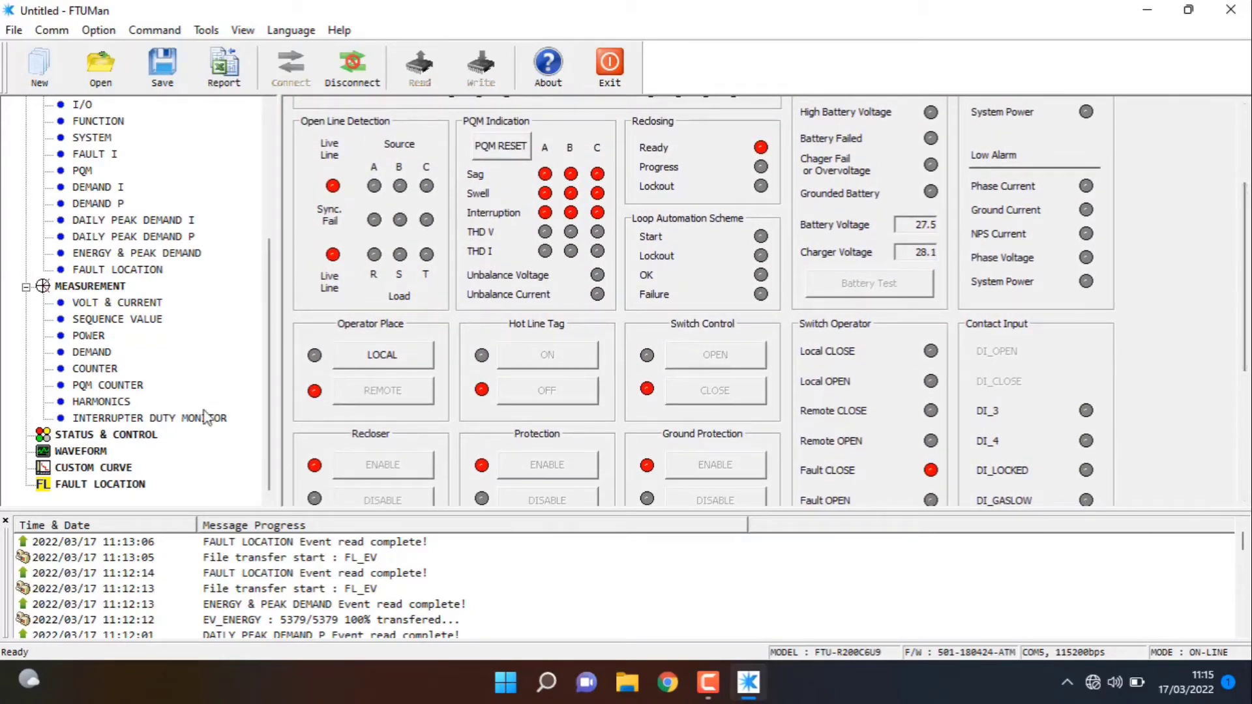
{"action": "left_click", "coordinate": [124, 436]}
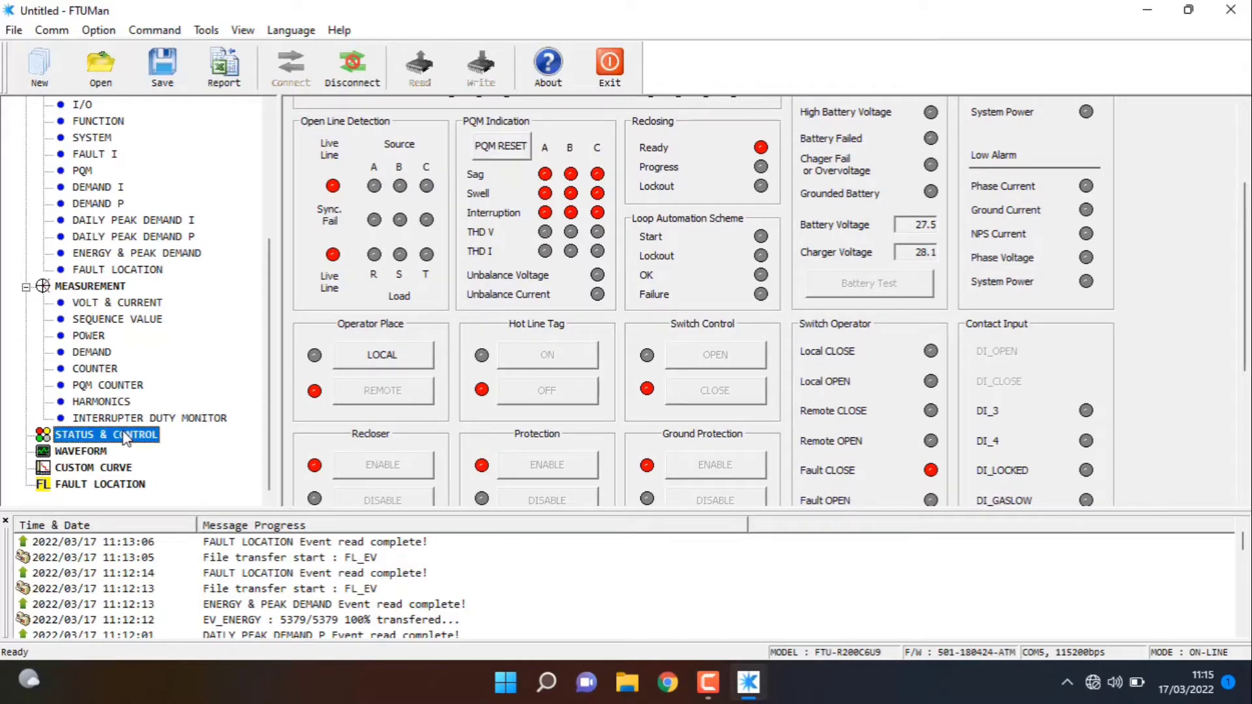
Read the WAVEFORM record list from the controller
{"action": "left_click", "coordinate": [95, 452]}
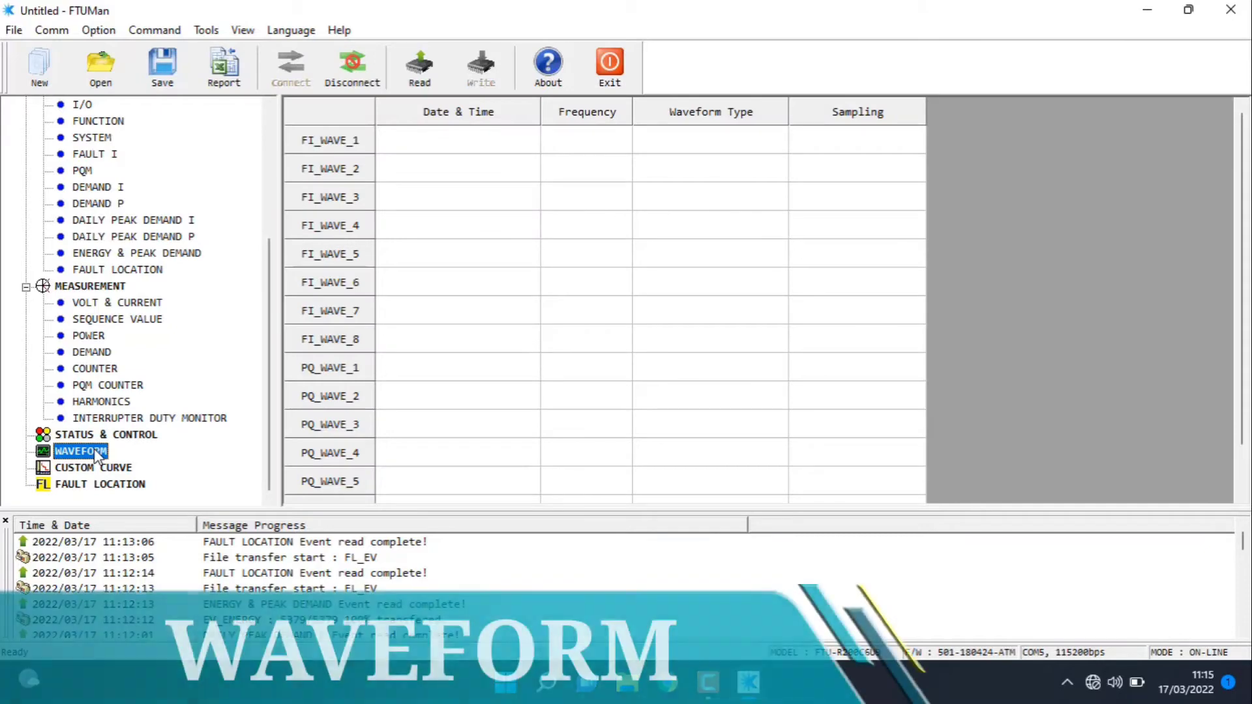
{"action": "right_click", "coordinate": [95, 452]}
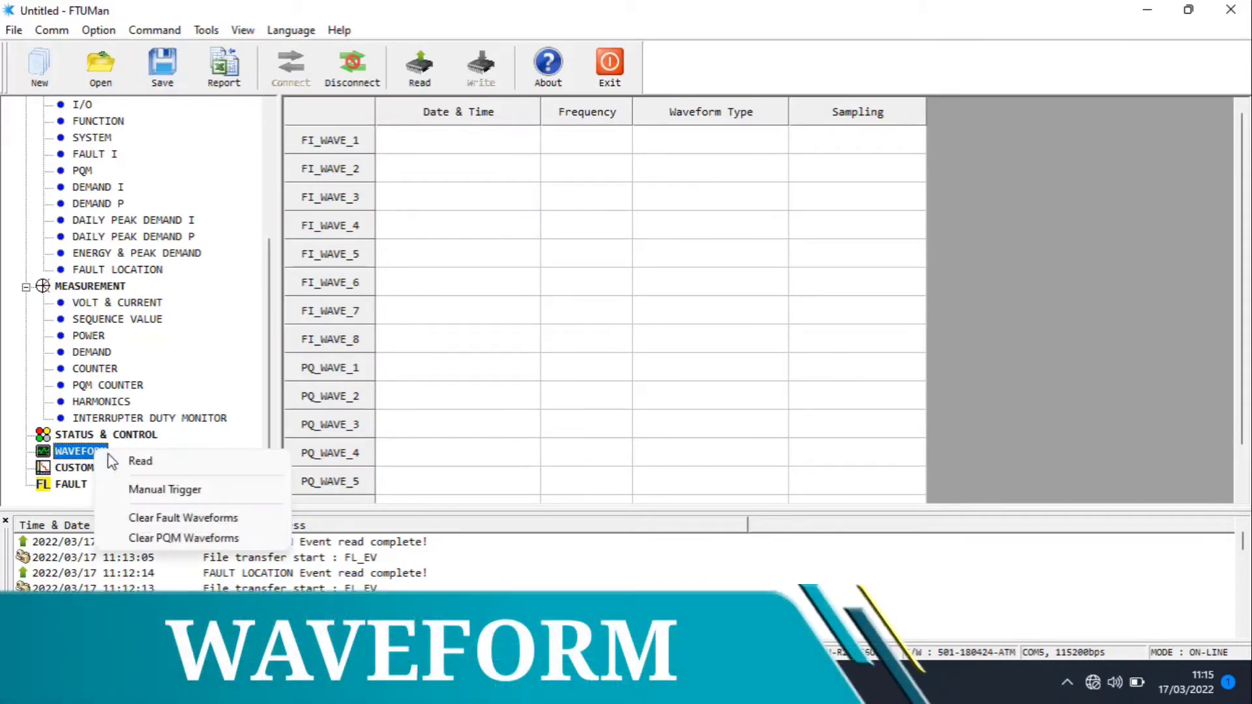
{"action": "left_click", "coordinate": [127, 463]}
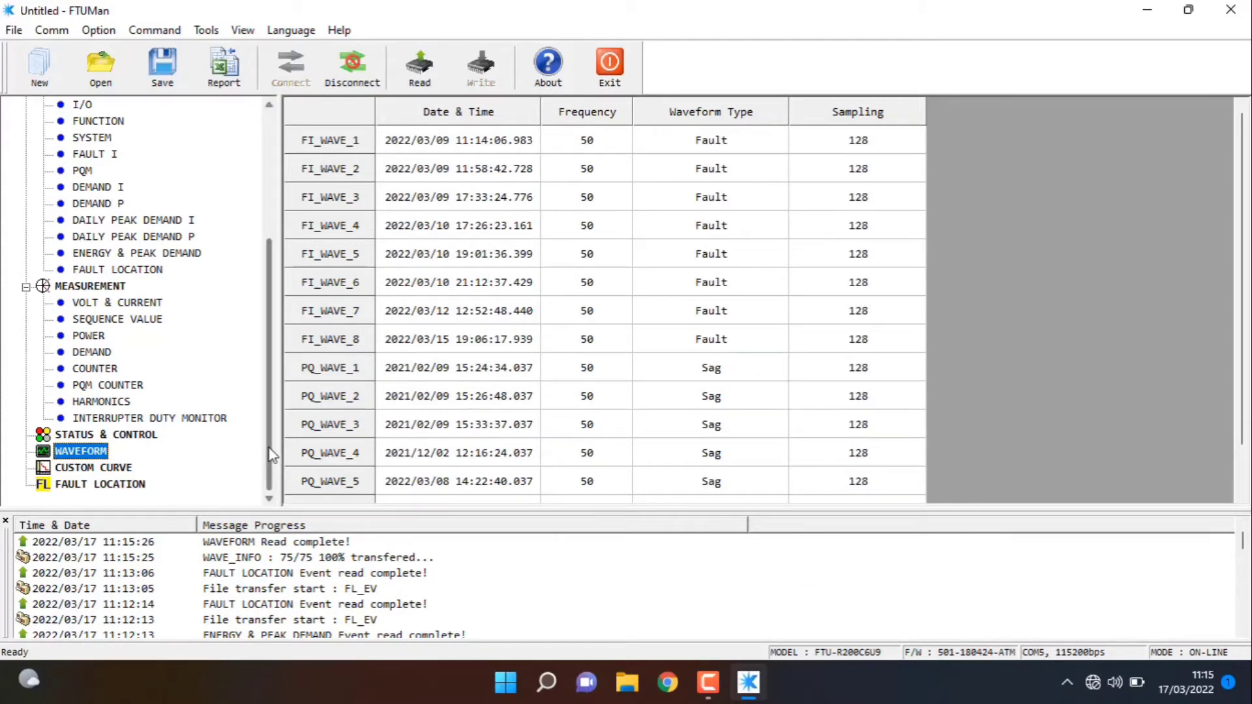
Read the CUSTOM CURVE data from the controller
{"action": "left_click", "coordinate": [102, 468]}
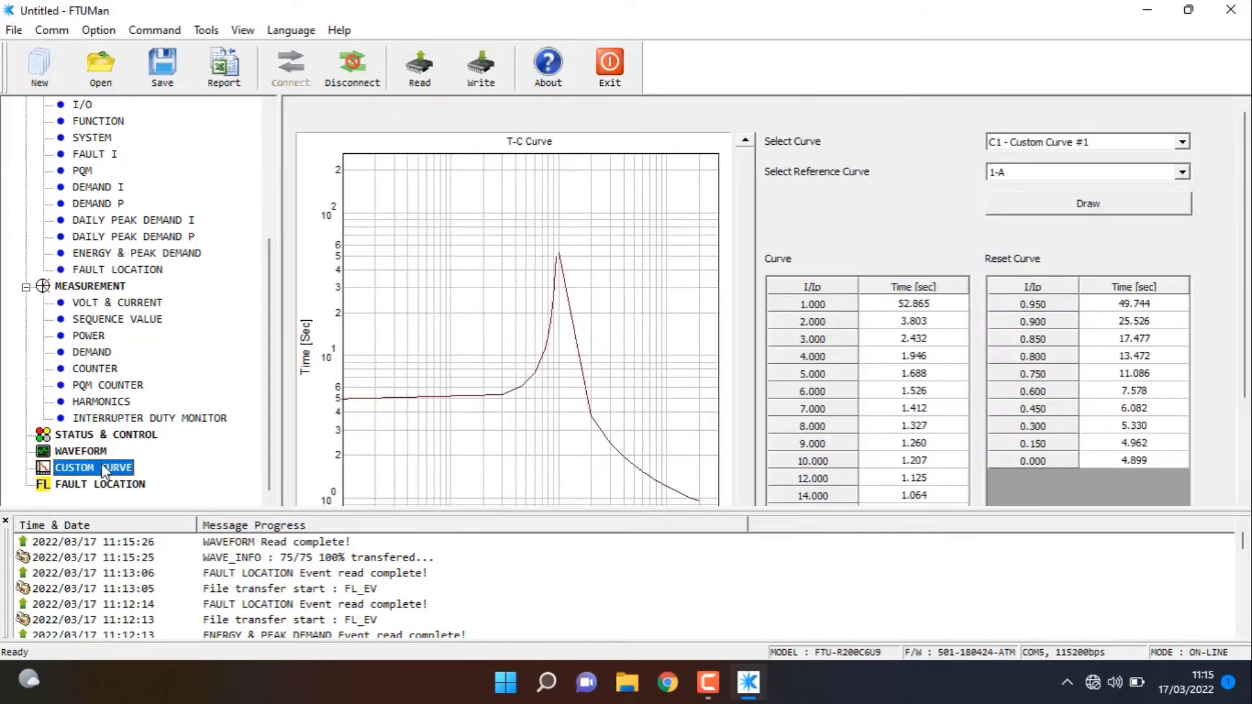
{"action": "right_click", "coordinate": [103, 468]}
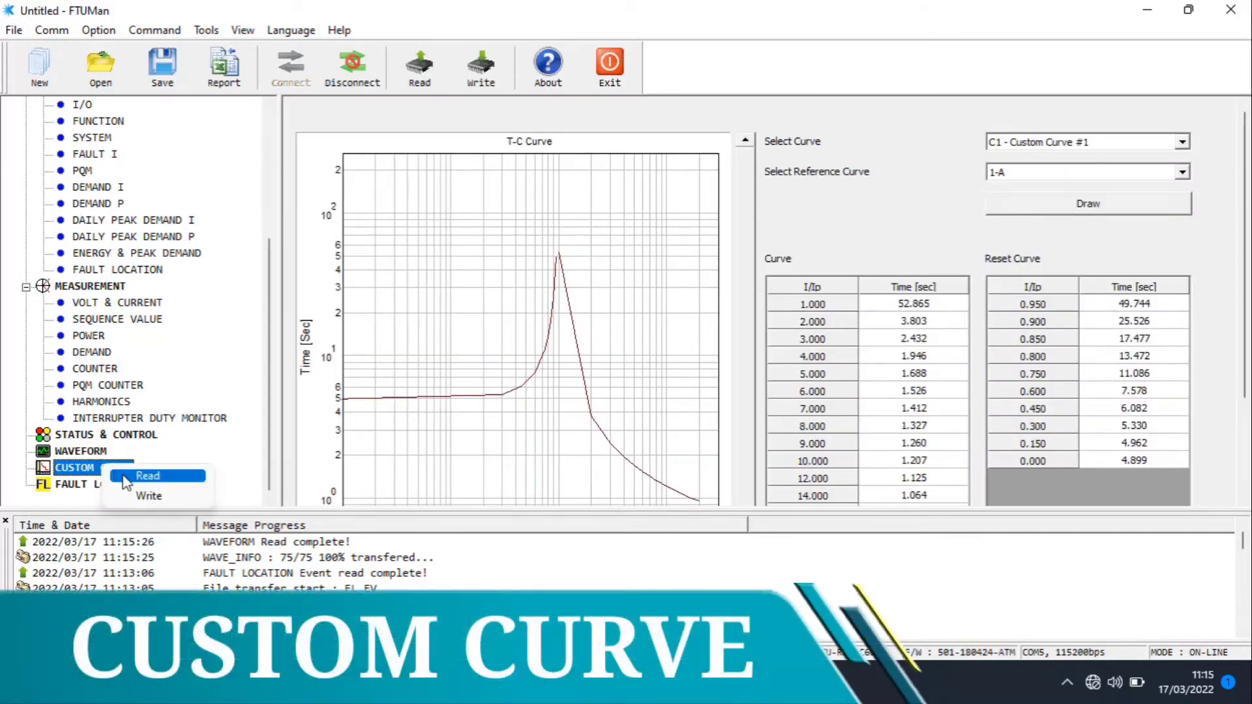
{"action": "left_click", "coordinate": [126, 476]}
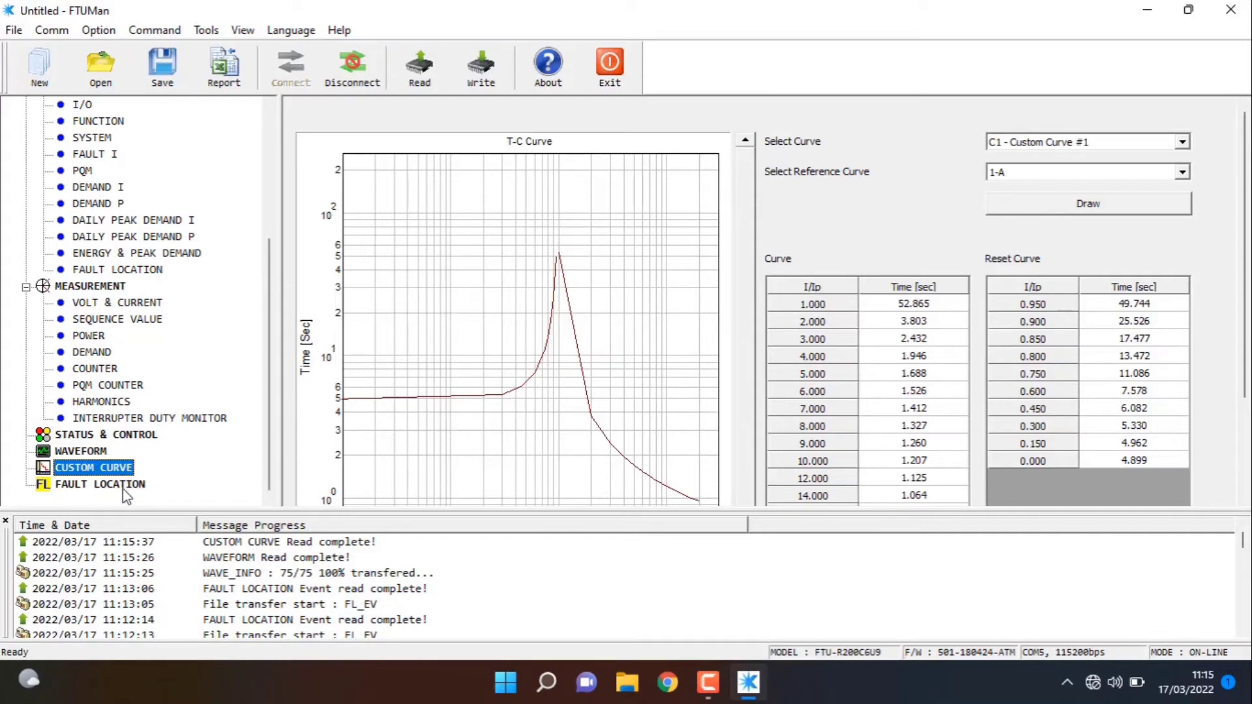
Read the FAULT LOCATION line type and branch settings from the controller
{"action": "left_click", "coordinate": [126, 492]}
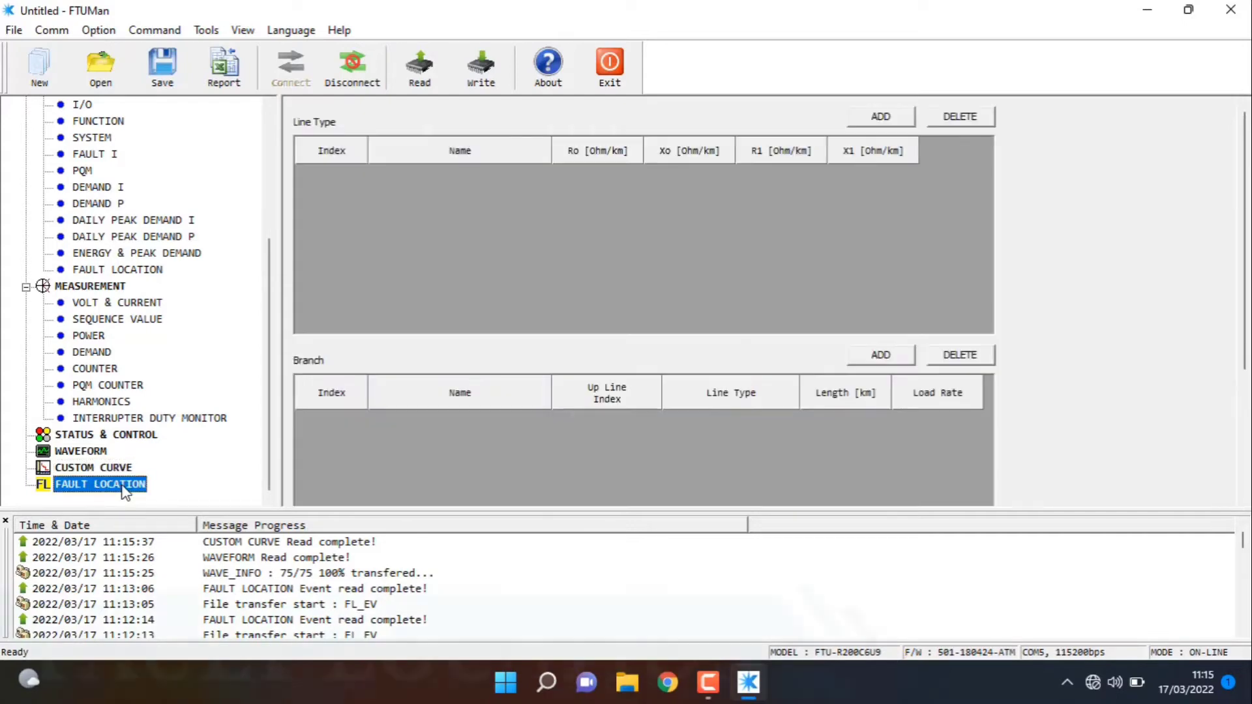
{"action": "right_click", "coordinate": [126, 492]}
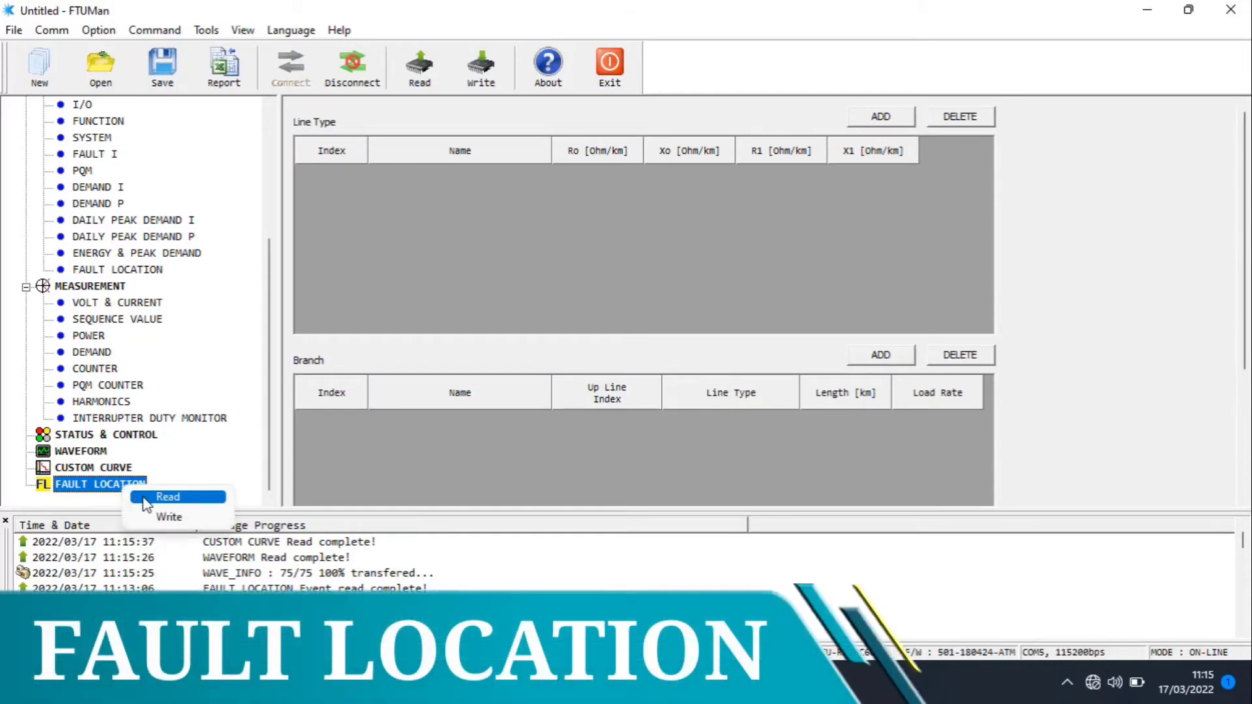
{"action": "left_click", "coordinate": [141, 498]}
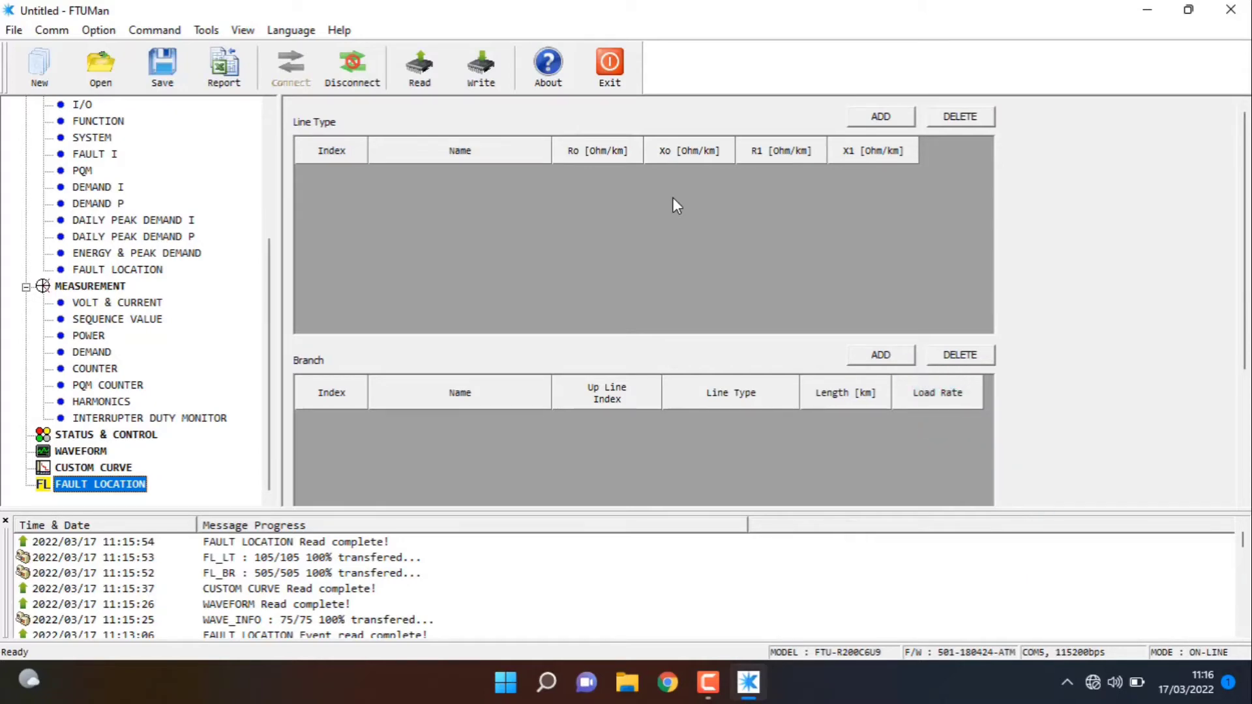
Add an entry to the Line Type table and try to name it JALUR LURUS RECLOSER ALAI S/D JALAMU
{"action": "left_click", "coordinate": [890, 121]}
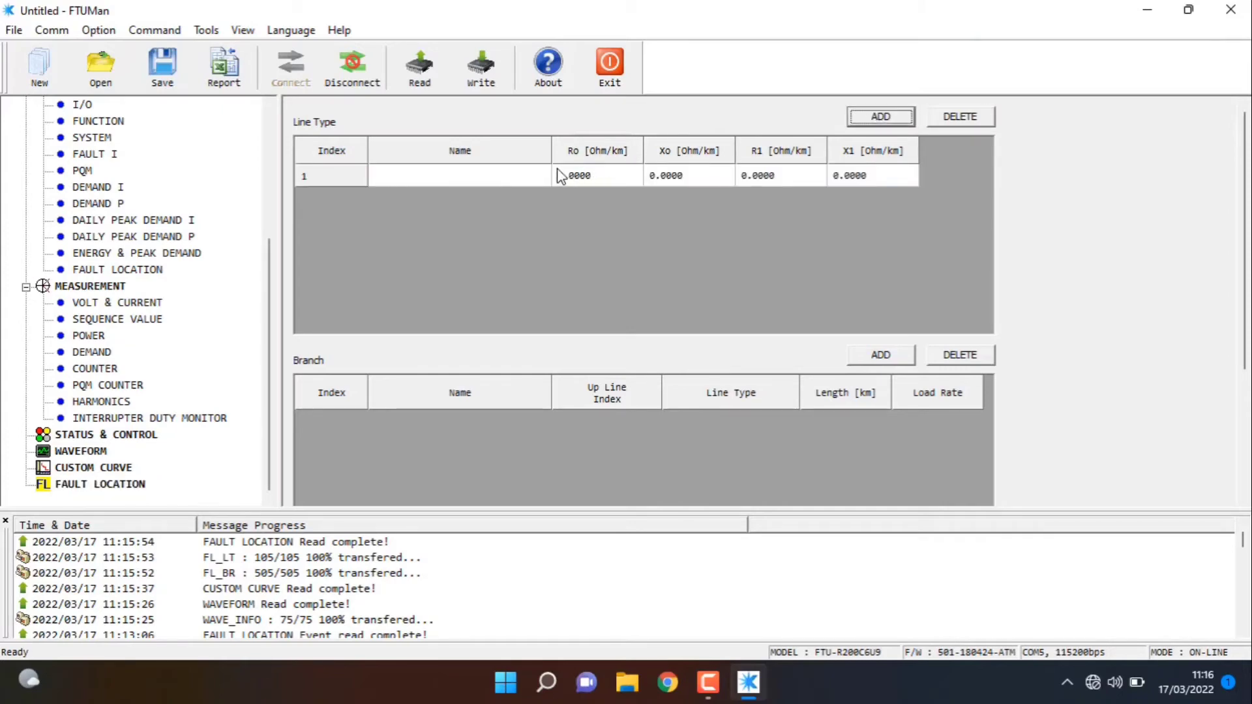
{"action": "left_click", "coordinate": [506, 177]}
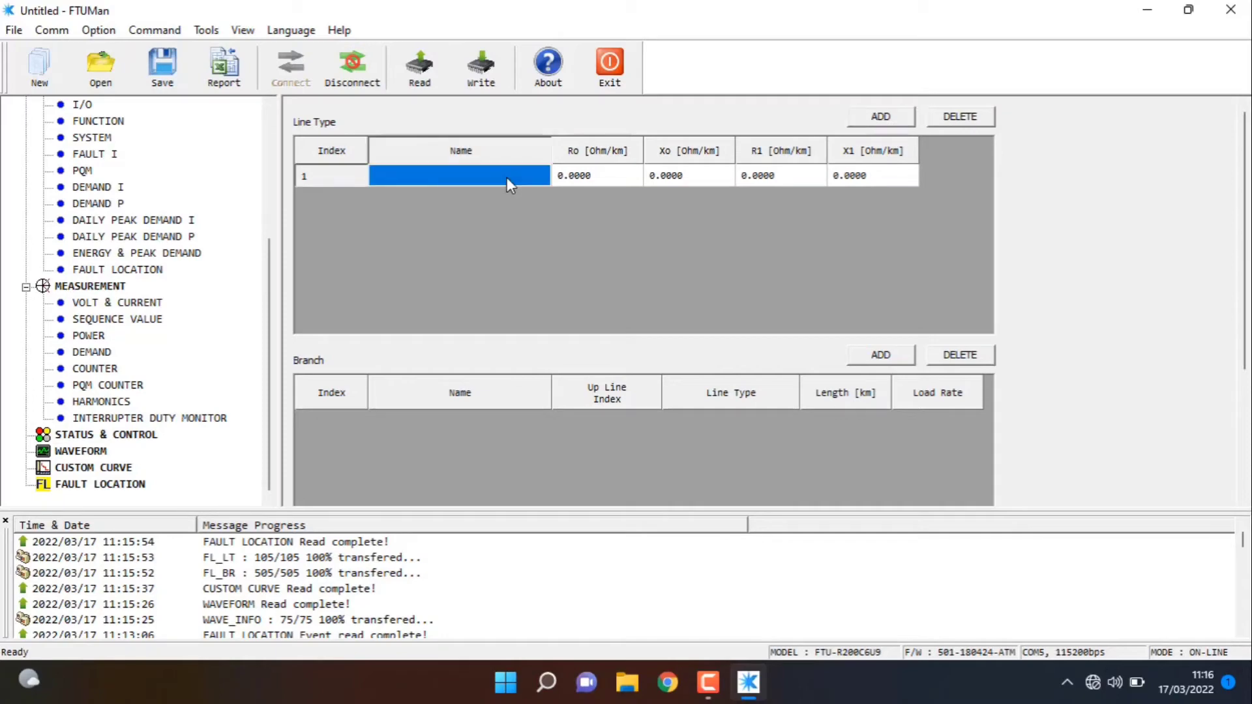
{"action": "left_click", "coordinate": [506, 177]}
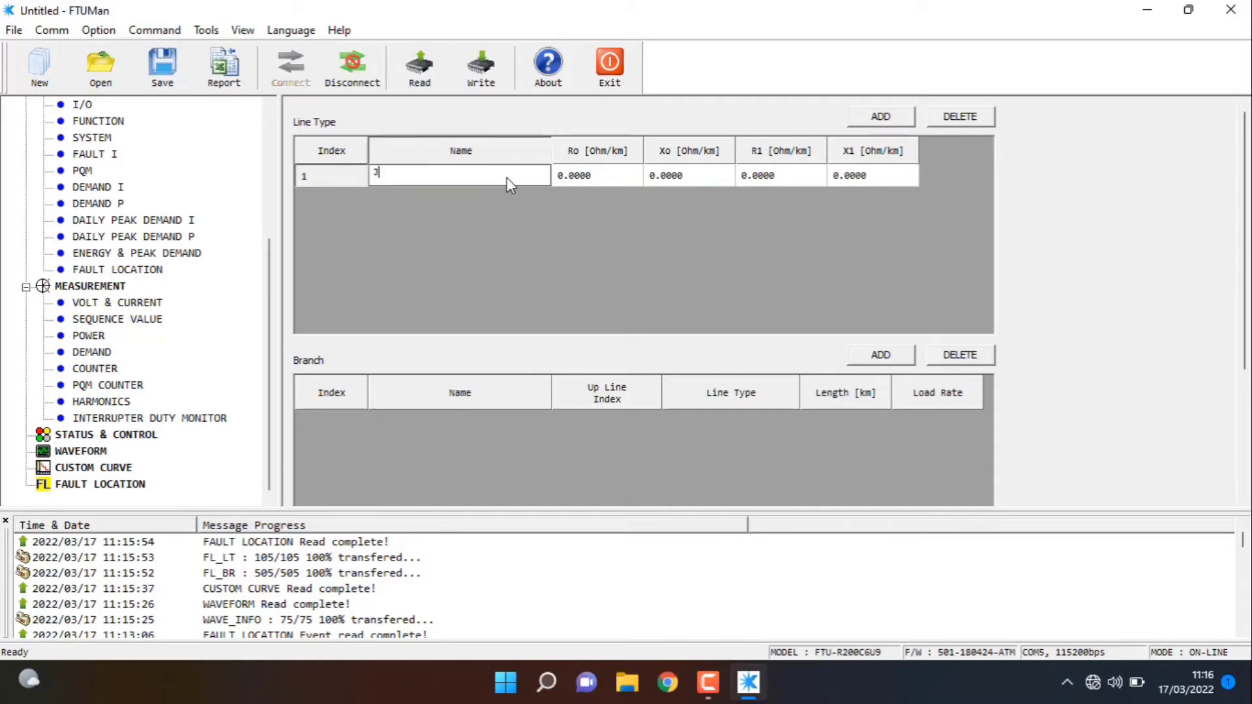
{"action": "type", "text": "Jalur Lu"}
{"action": "key", "text": "BackSpace"}
{"action": "key", "text": "BackSpace"}
{"action": "key", "text": "BackSpace"}
{"action": "key", "text": "BackSpace"}
{"action": "key", "text": "BackSpace"}
{"action": "key", "text": "BackSpace"}
{"action": "key", "text": "BackSpace"}
{"action": "type", "text": "ALUR L"}
{"action": "type", "text": "URUS G"}
{"action": "type", "text": "A"}
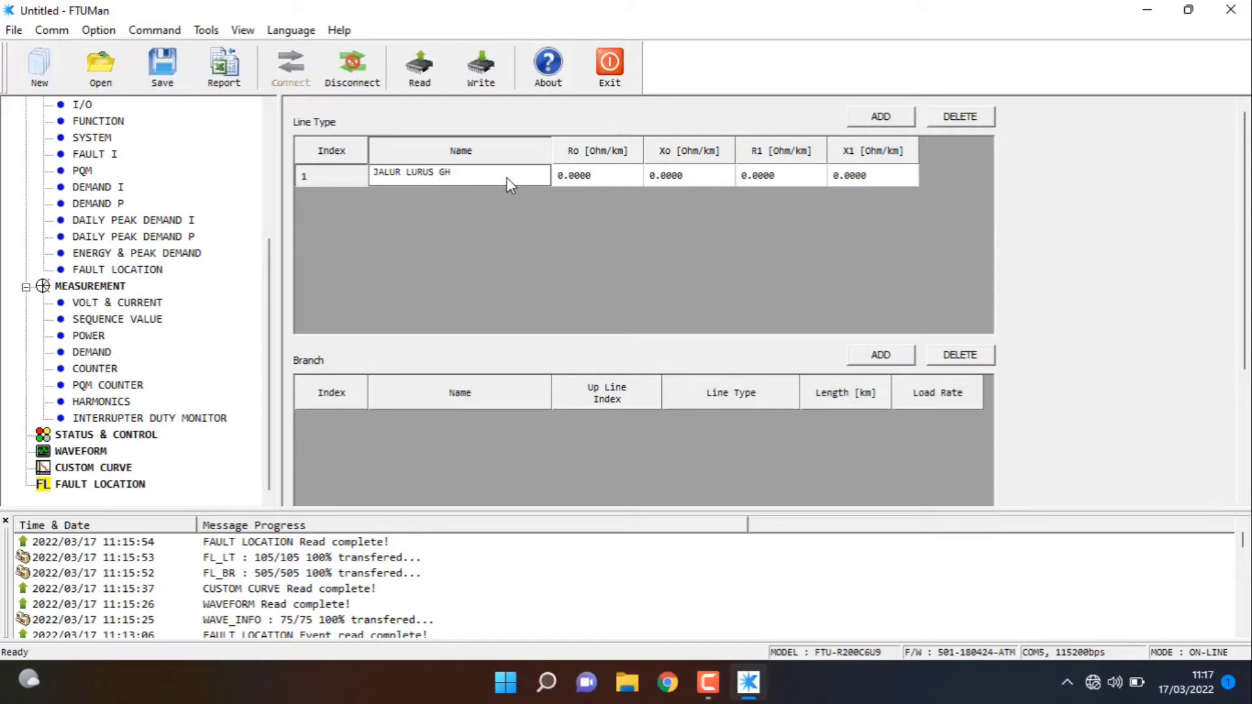
{"action": "key", "text": "BackSpace"}
{"action": "key", "text": "BackSpace"}
{"action": "type", "text": "RECLOSER ALAI S/D"}
{"action": "type", "text": "JALAMU"}
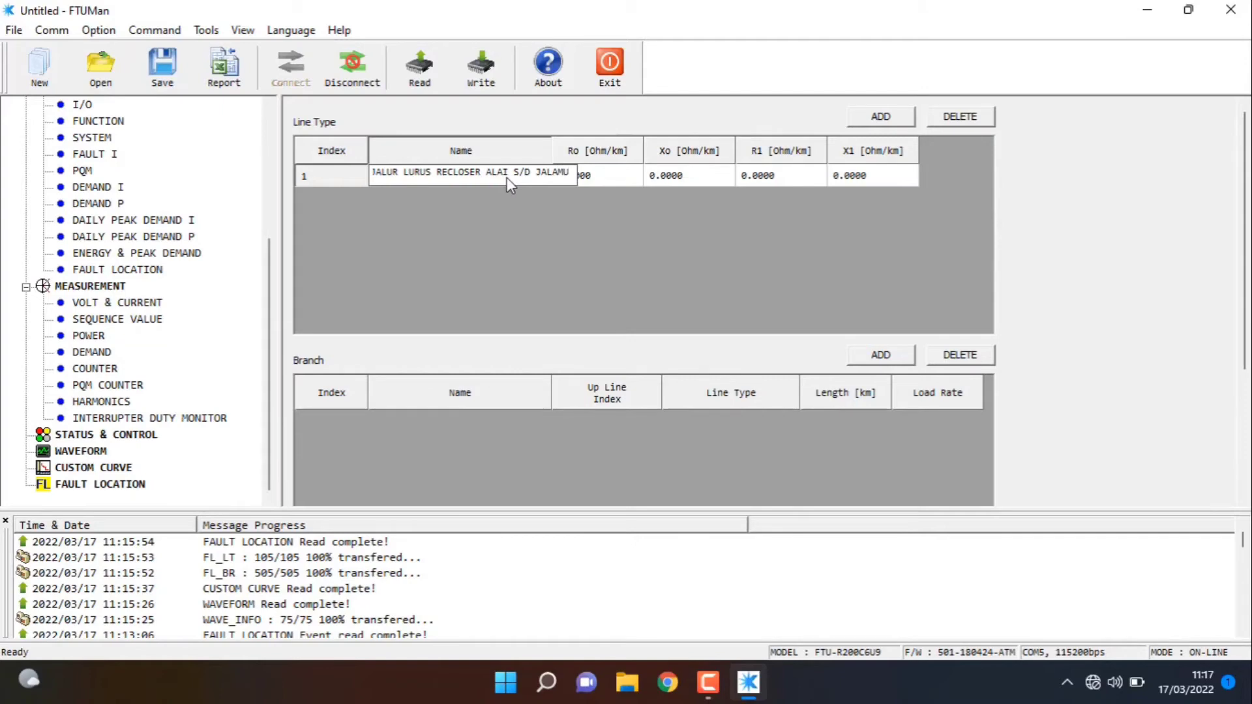
{"action": "left_click", "coordinate": [547, 212]}
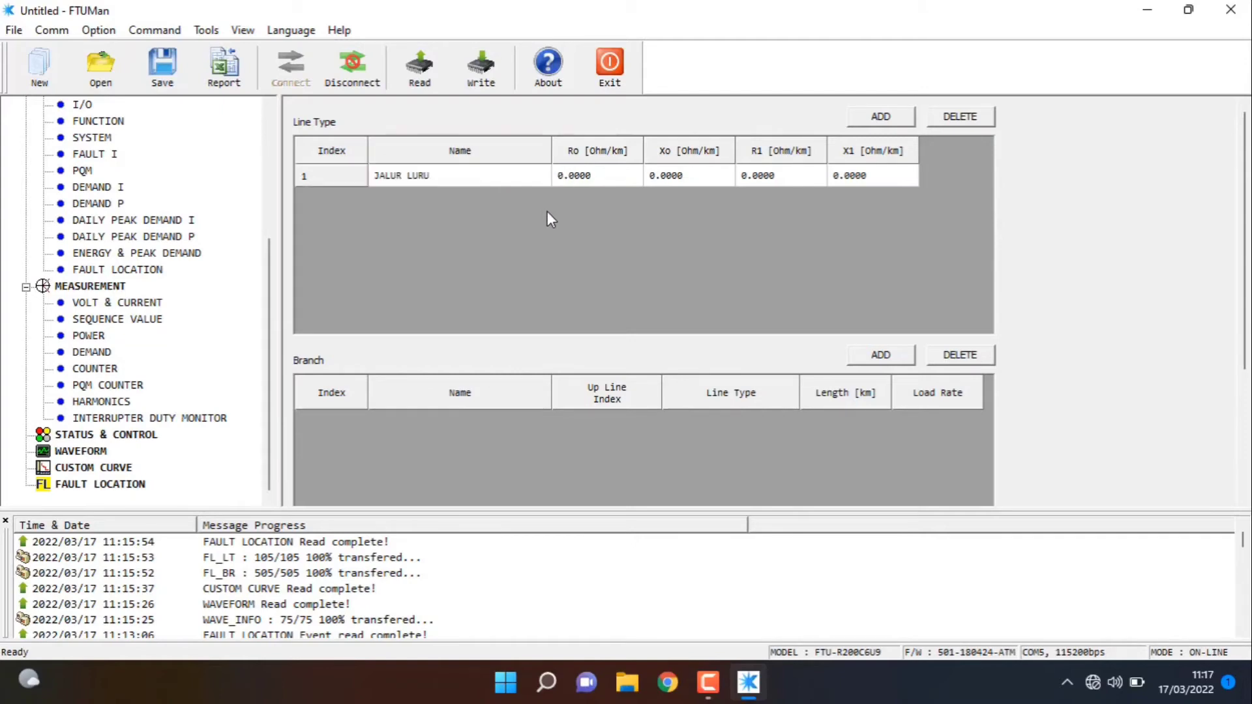
Enter the name of line type 1 again as JALUR LURU
{"action": "left_click", "coordinate": [474, 182]}
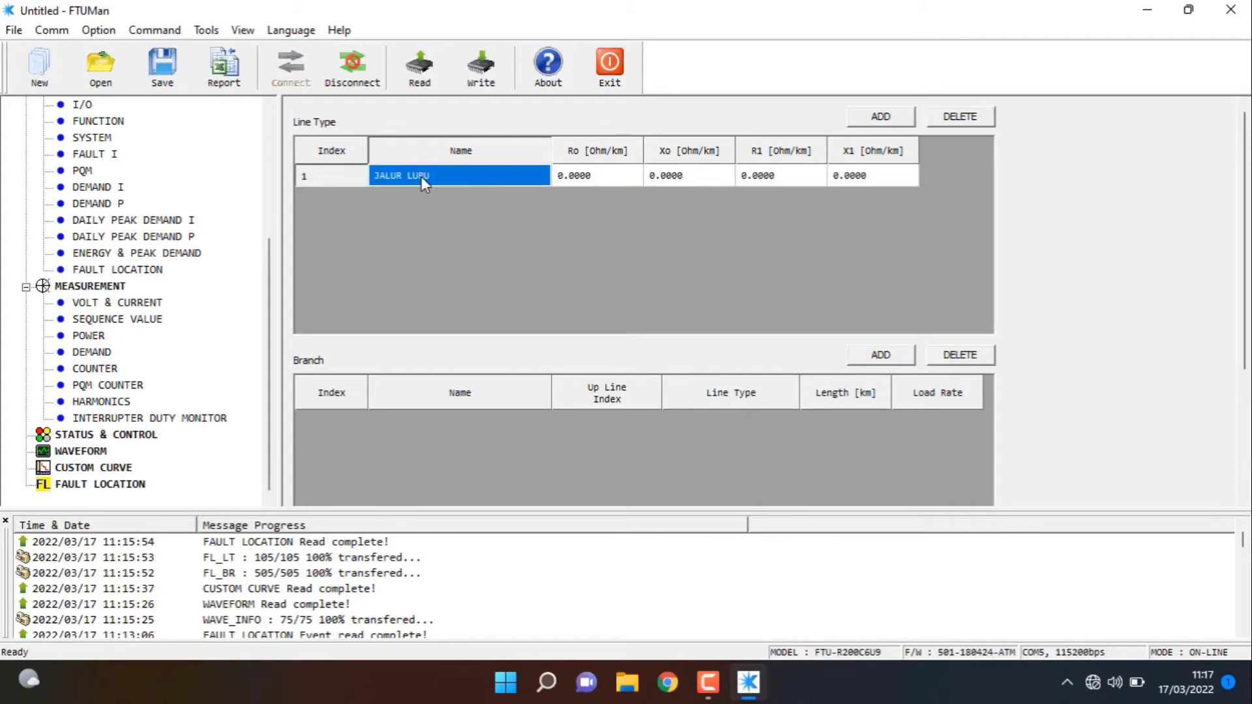
{"action": "type", "text": "J"}
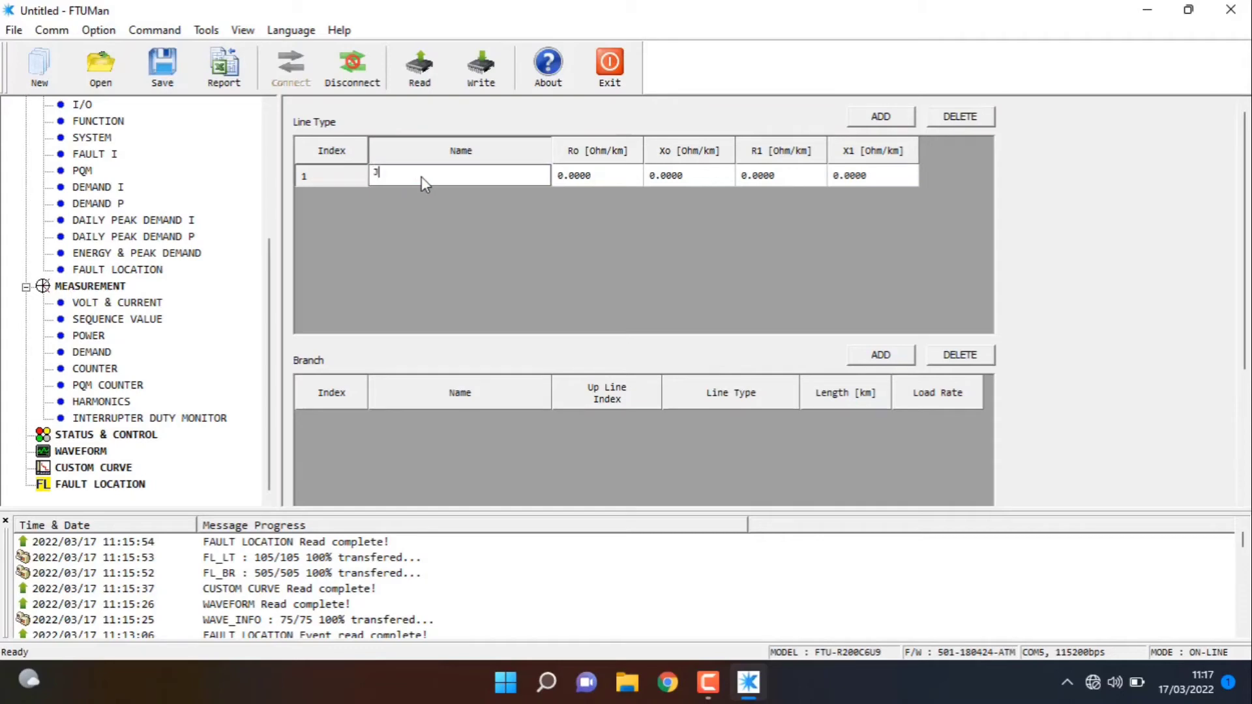
{"action": "type", "text": "ALUR LURU"}
{"action": "left_click", "coordinate": [506, 205]}
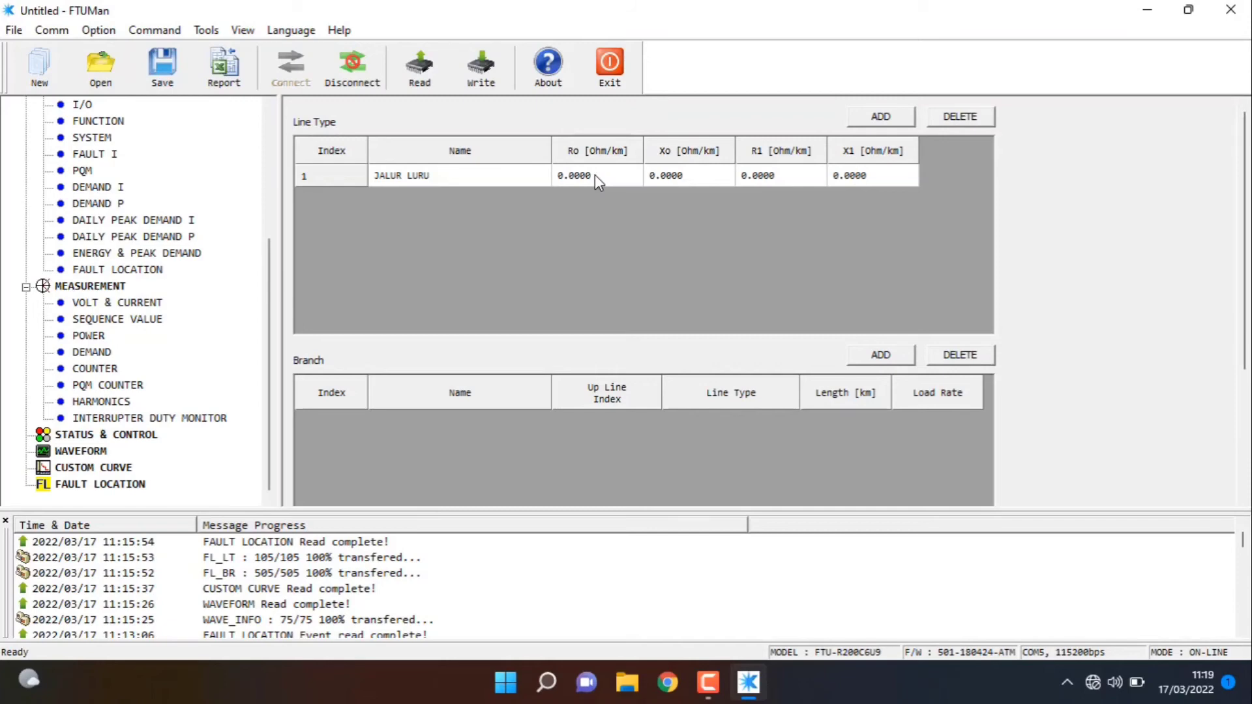
Set line type 1's zero-sequence values to Ro 9.9126 and Xo 44.1714 Ohm/km
{"action": "left_click", "coordinate": [595, 175]}
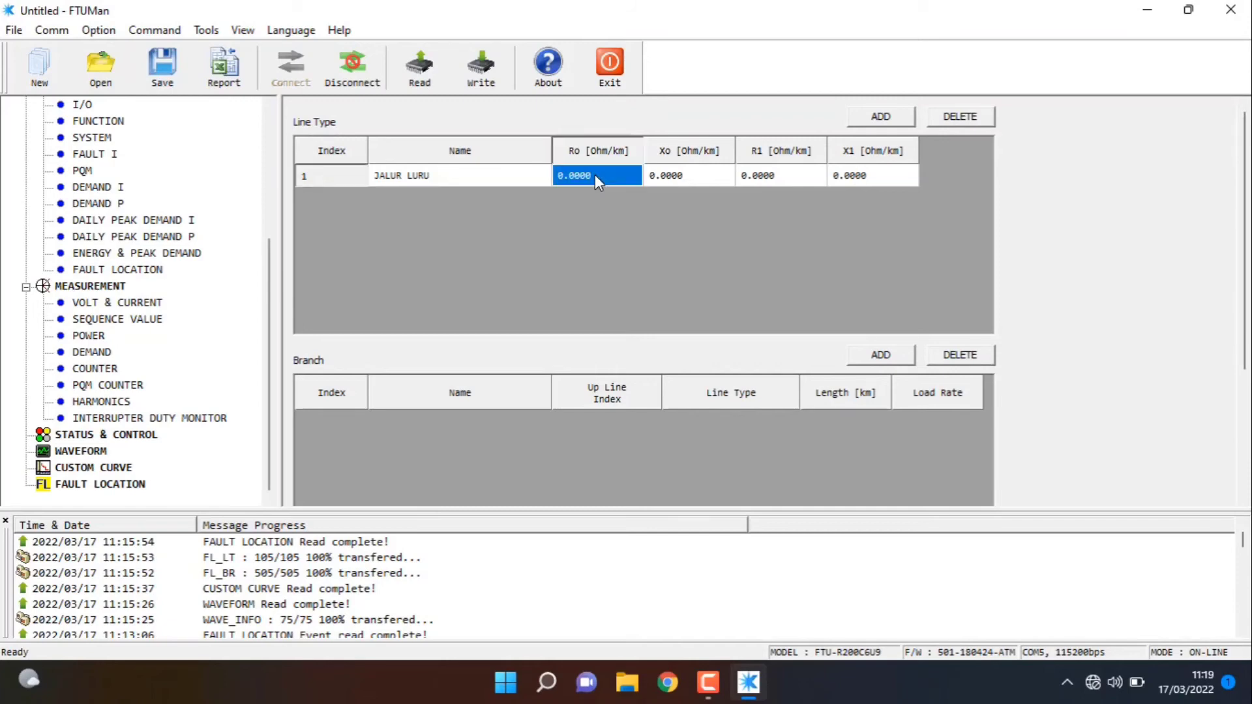
{"action": "type", "text": "9"}
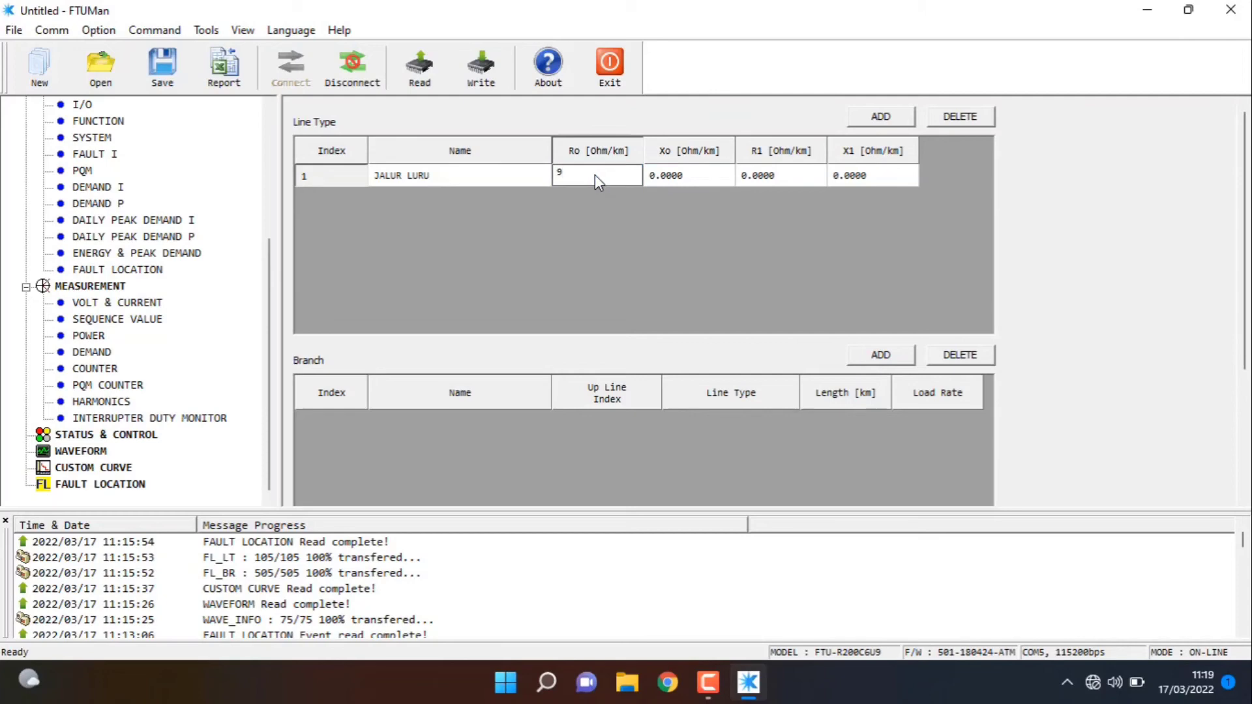
{"action": "type", "text": ".91263"}
{"action": "left_click", "coordinate": [681, 174]}
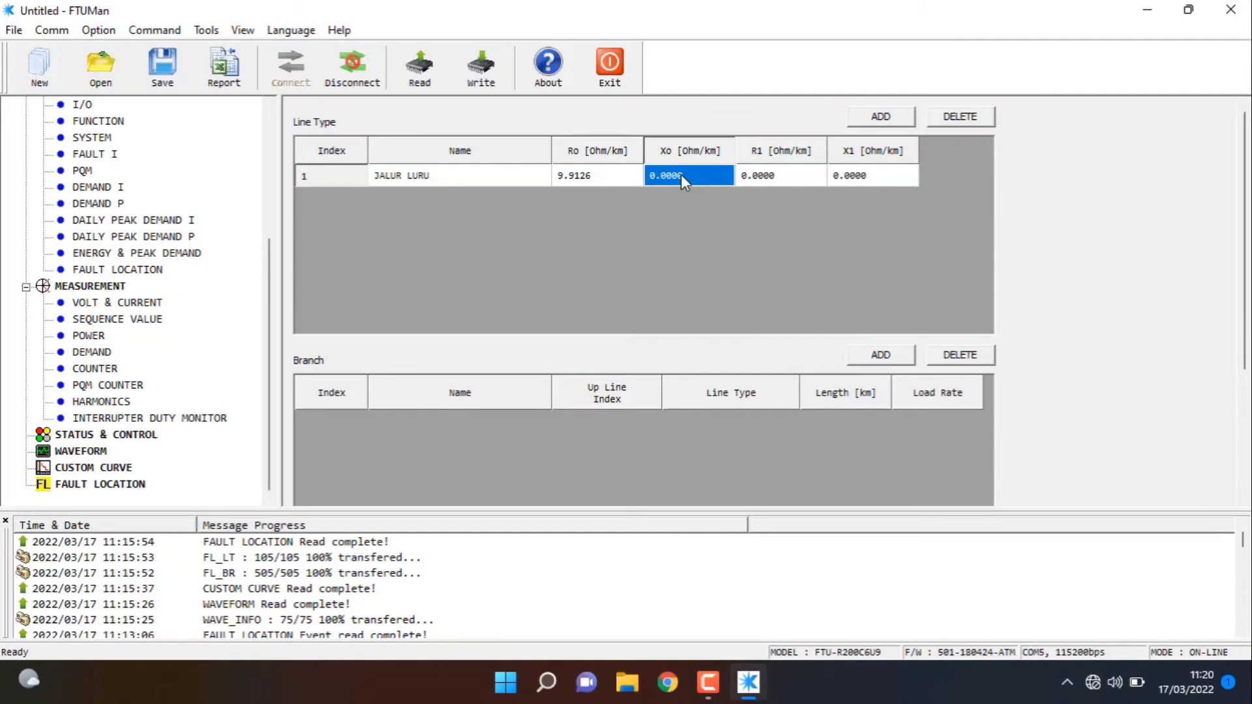
{"action": "type", "text": "44.1714"}
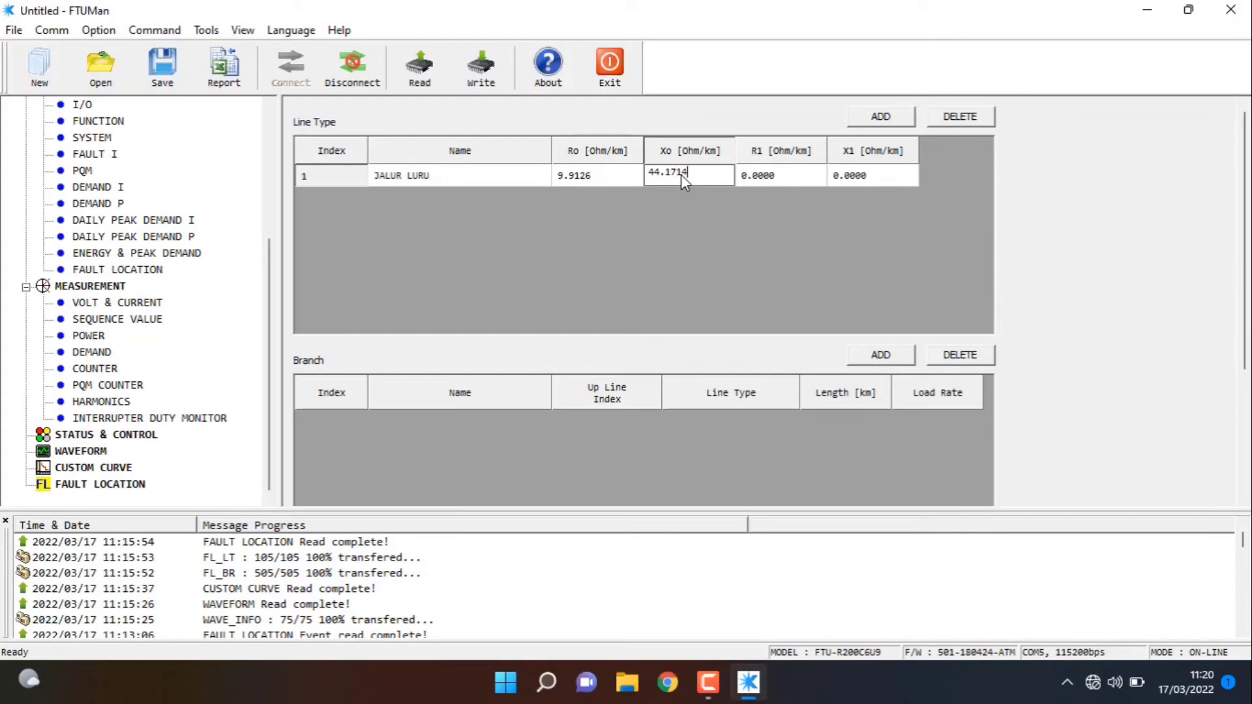
Set line type 1's positive-sequence values to R1 5.9023 and X1 9.0227 Ohm/km
{"action": "left_click", "coordinate": [781, 178]}
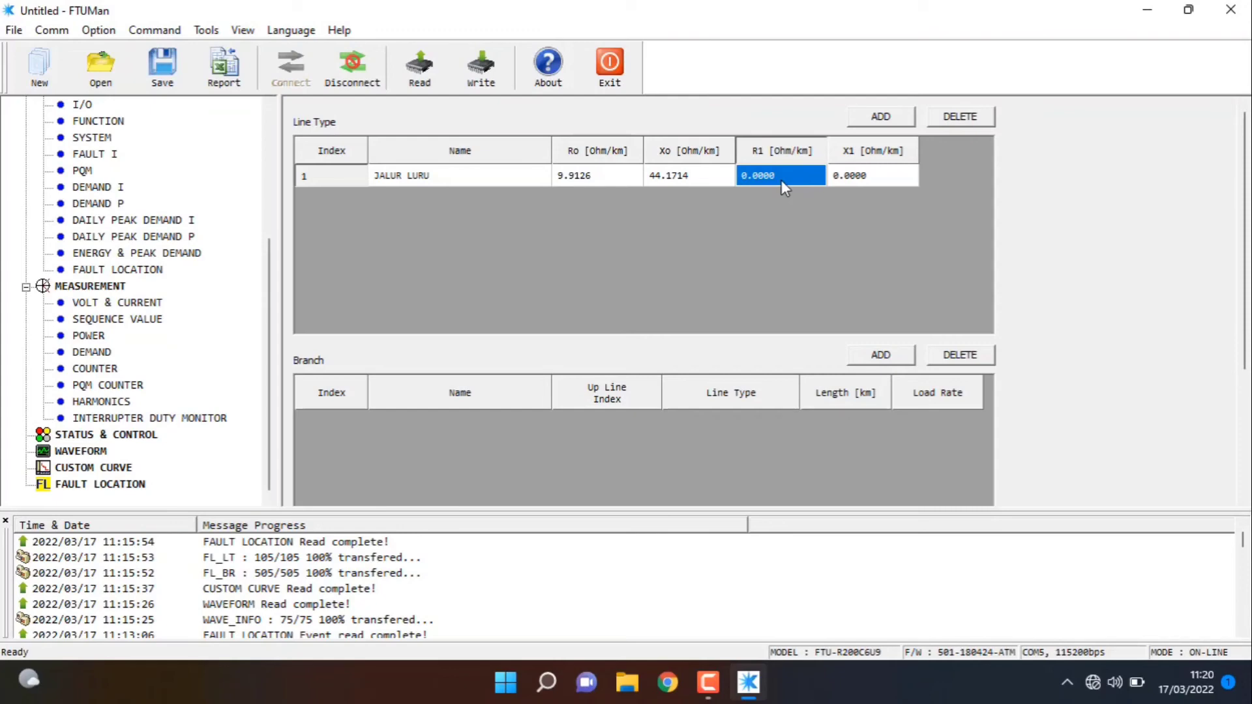
{"action": "type", "text": "5"}
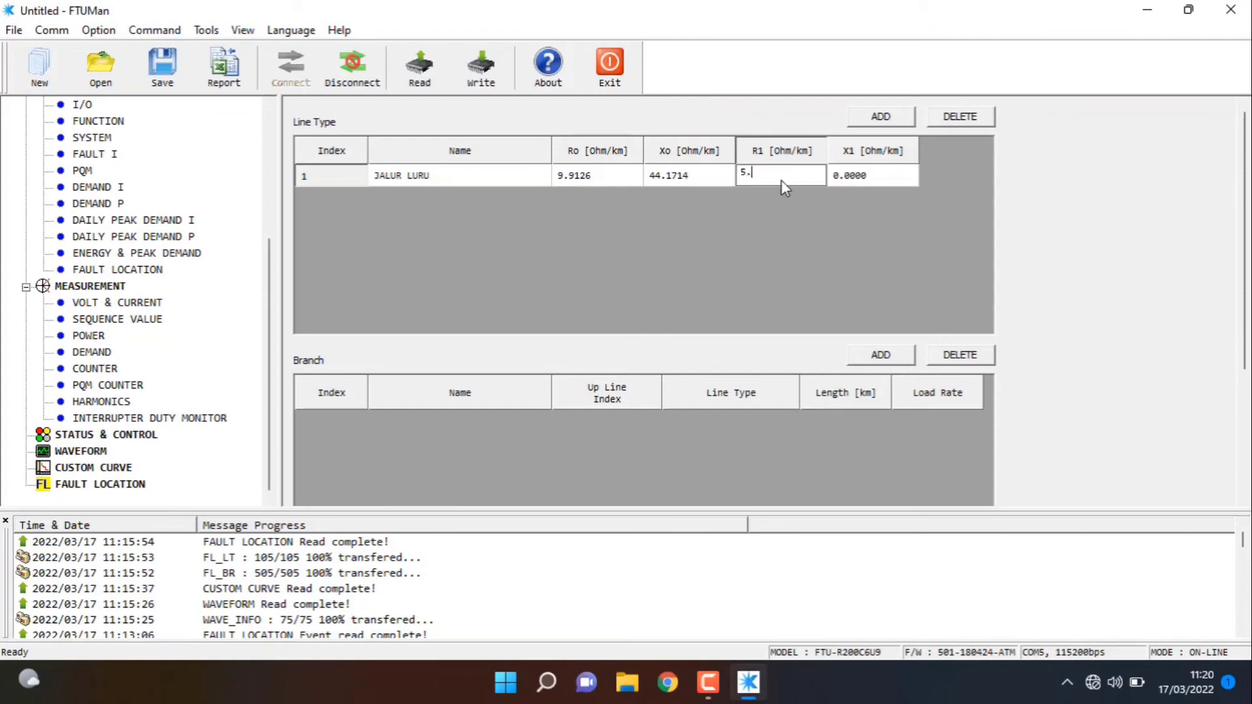
{"action": "type", "text": ".9023"}
{"action": "left_click", "coordinate": [863, 173]}
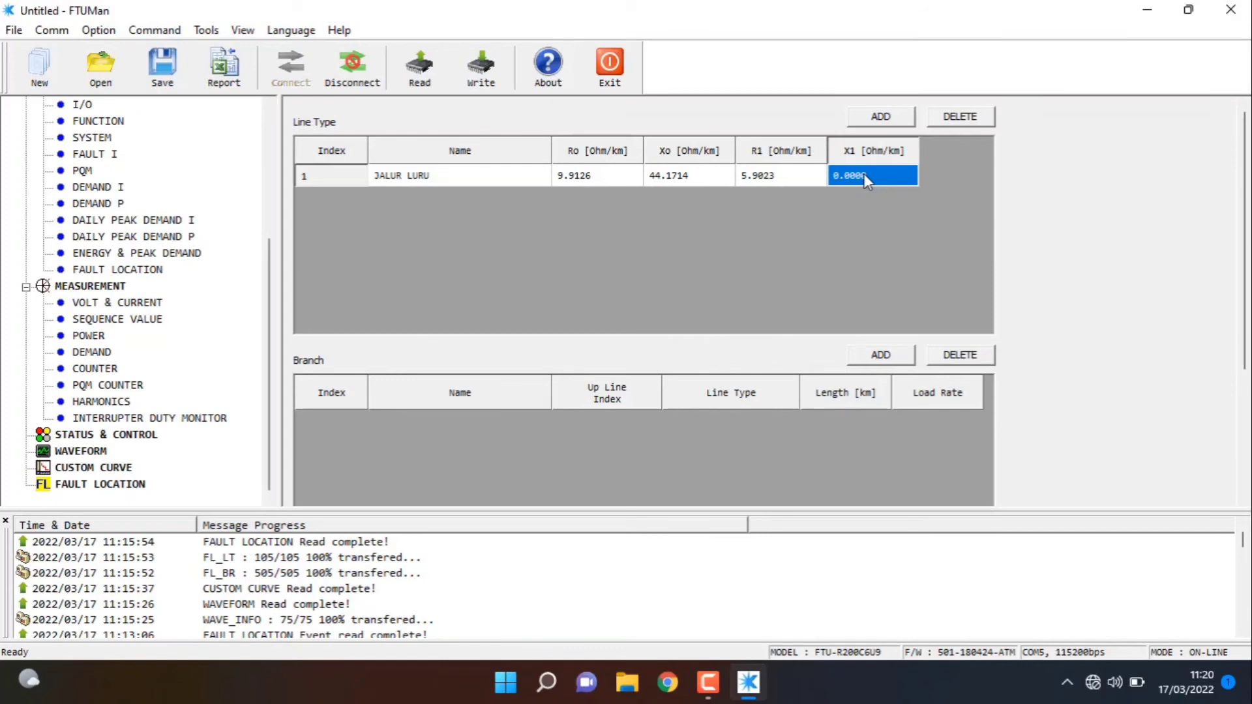
{"action": "type", "text": "9,"}
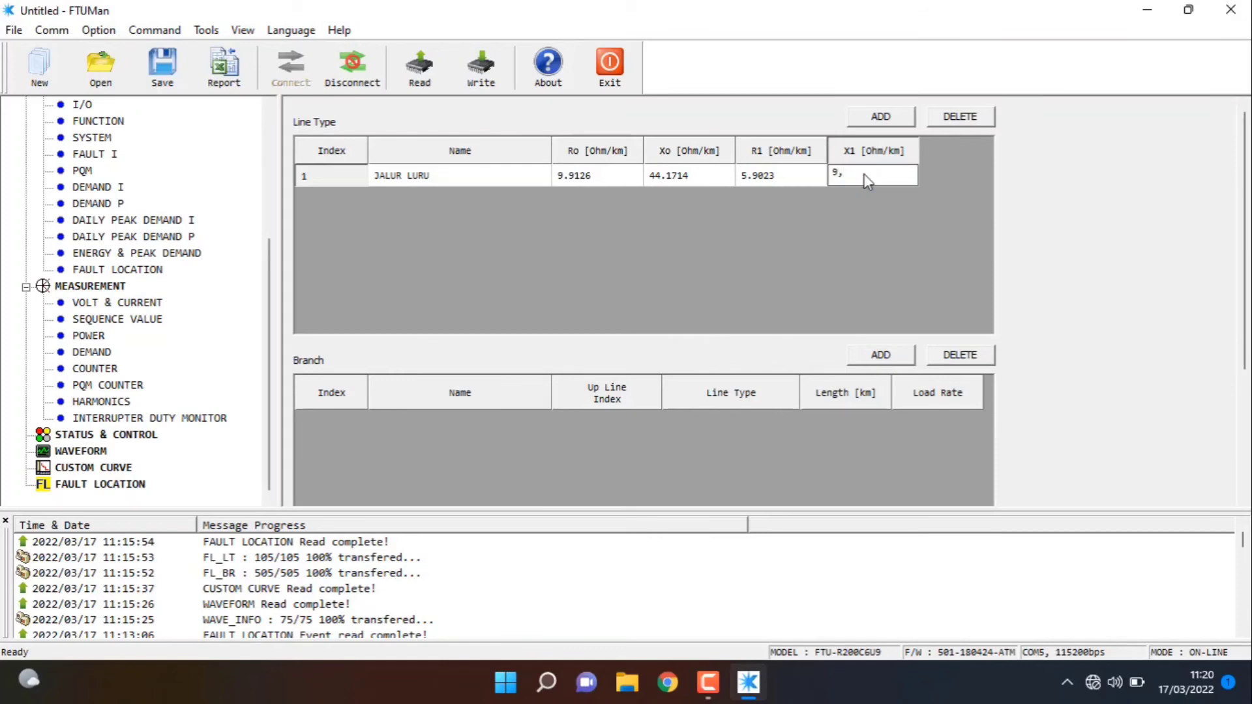
{"action": "key", "text": "BackSpace"}
{"action": "type", "text": ",02265"}
{"action": "left_click", "coordinate": [451, 182]}
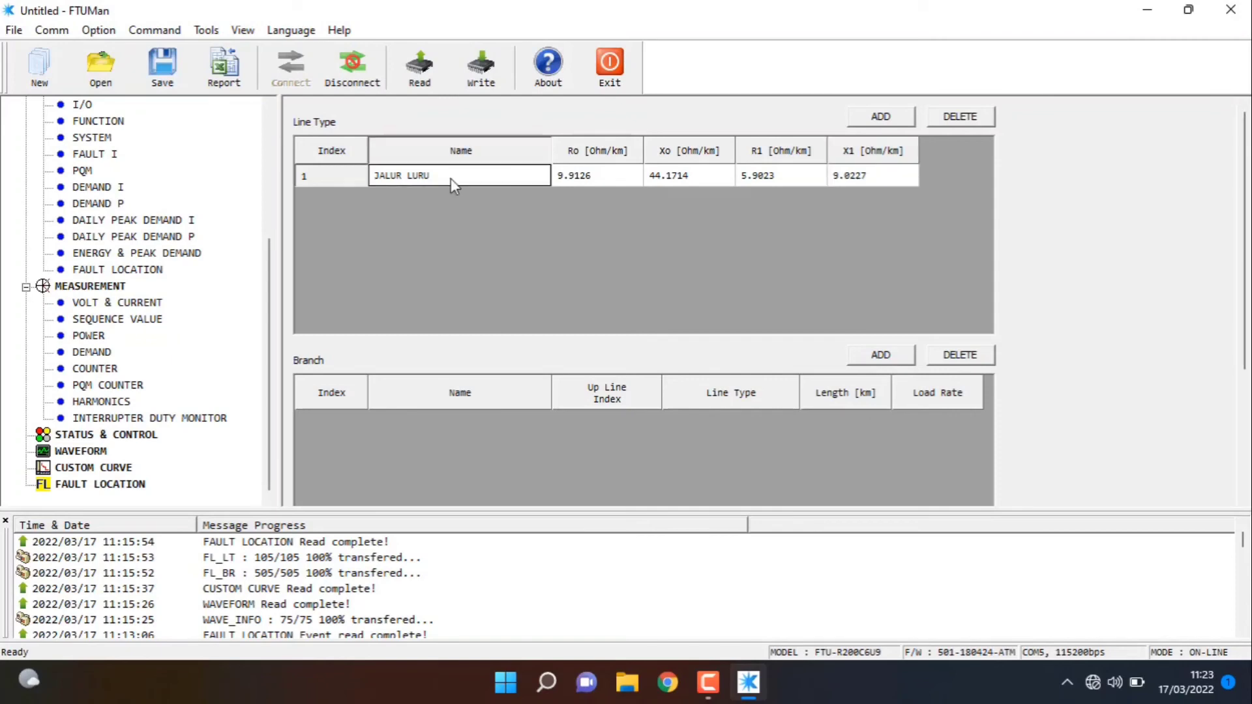
Try to write the fault location data with line type 1 to the controller, entering the write password
{"action": "left_click", "coordinate": [347, 173]}
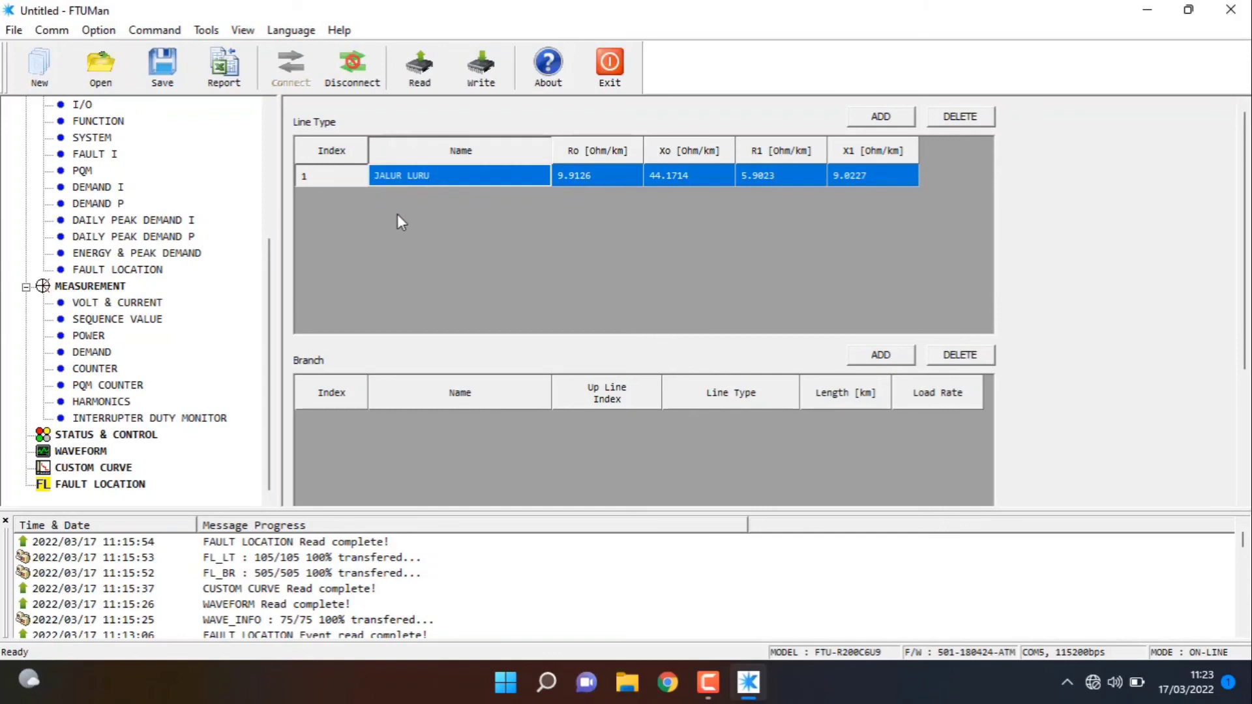
{"action": "left_click", "coordinate": [476, 81]}
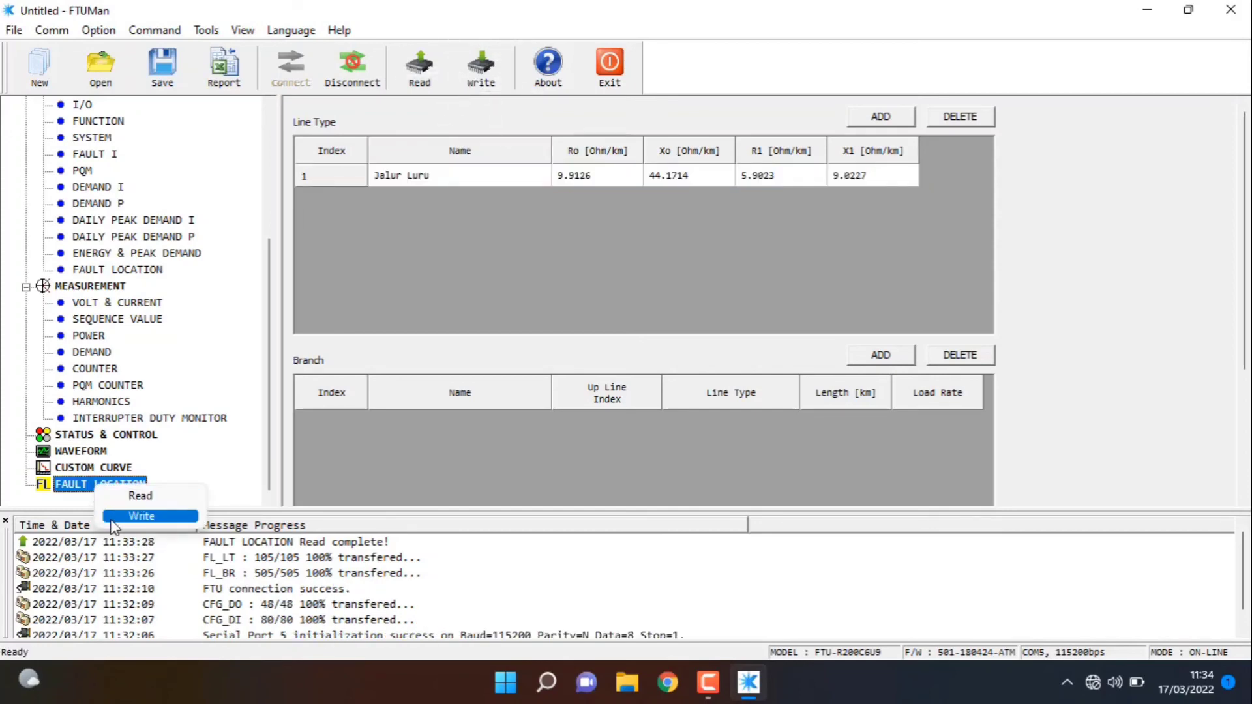
{"action": "left_click", "coordinate": [142, 516]}
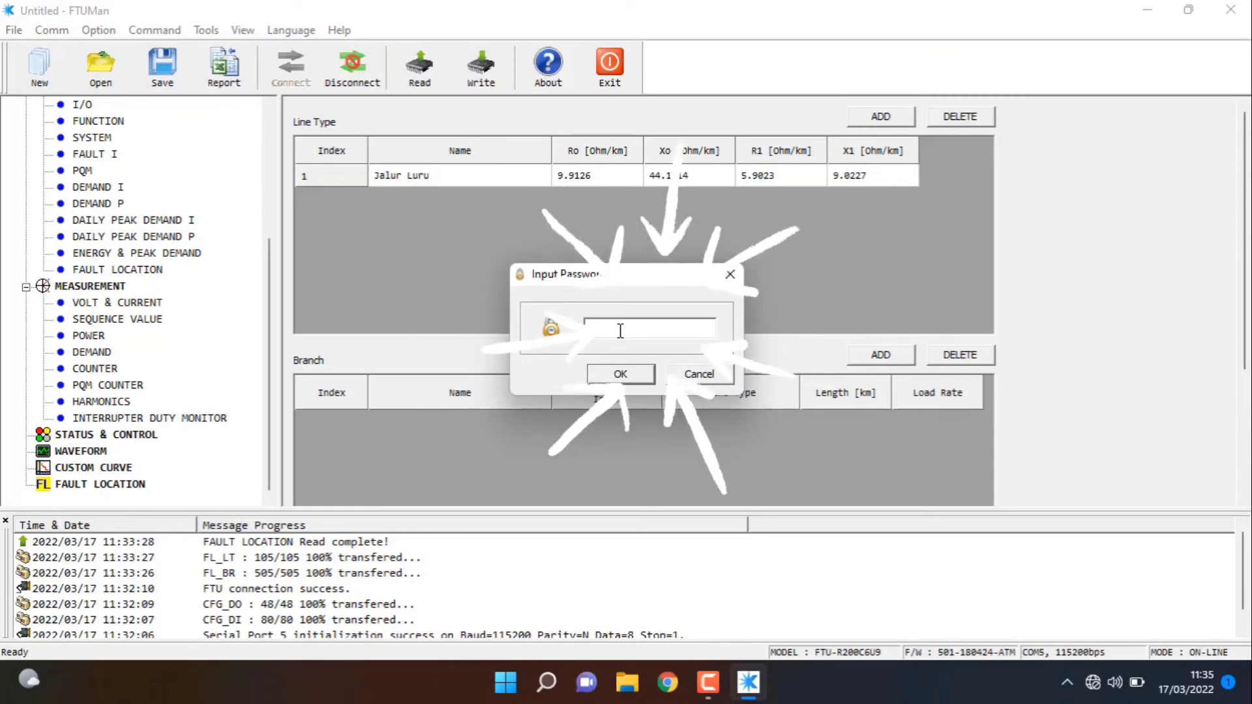
{"action": "type", "text": "****"}
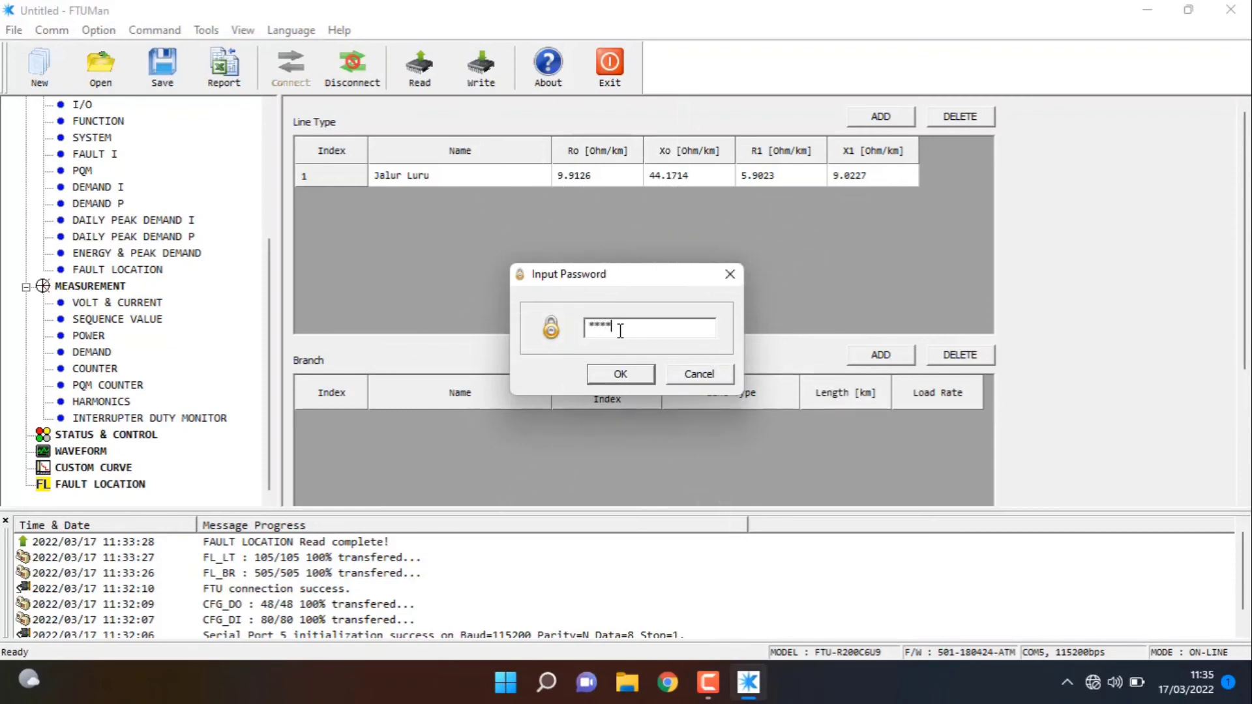
{"action": "left_click", "coordinate": [616, 376]}
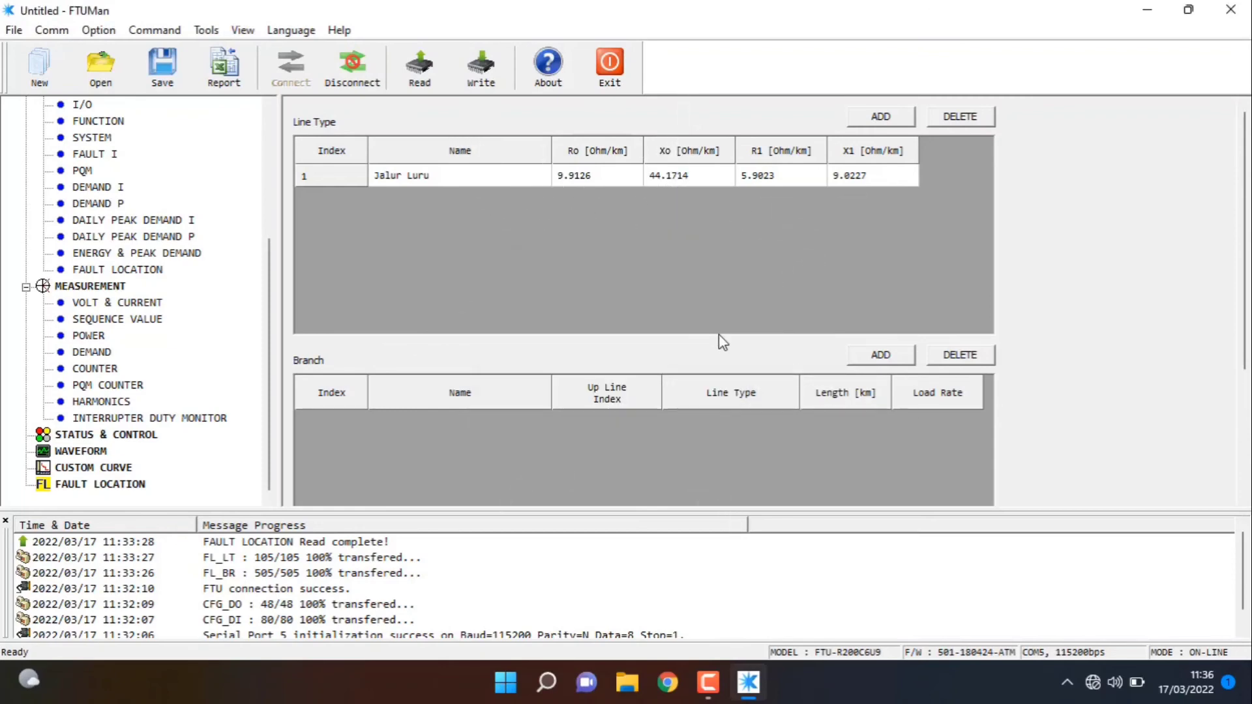
Add an entry to the Branch table and delete it again
{"action": "left_click", "coordinate": [877, 360]}
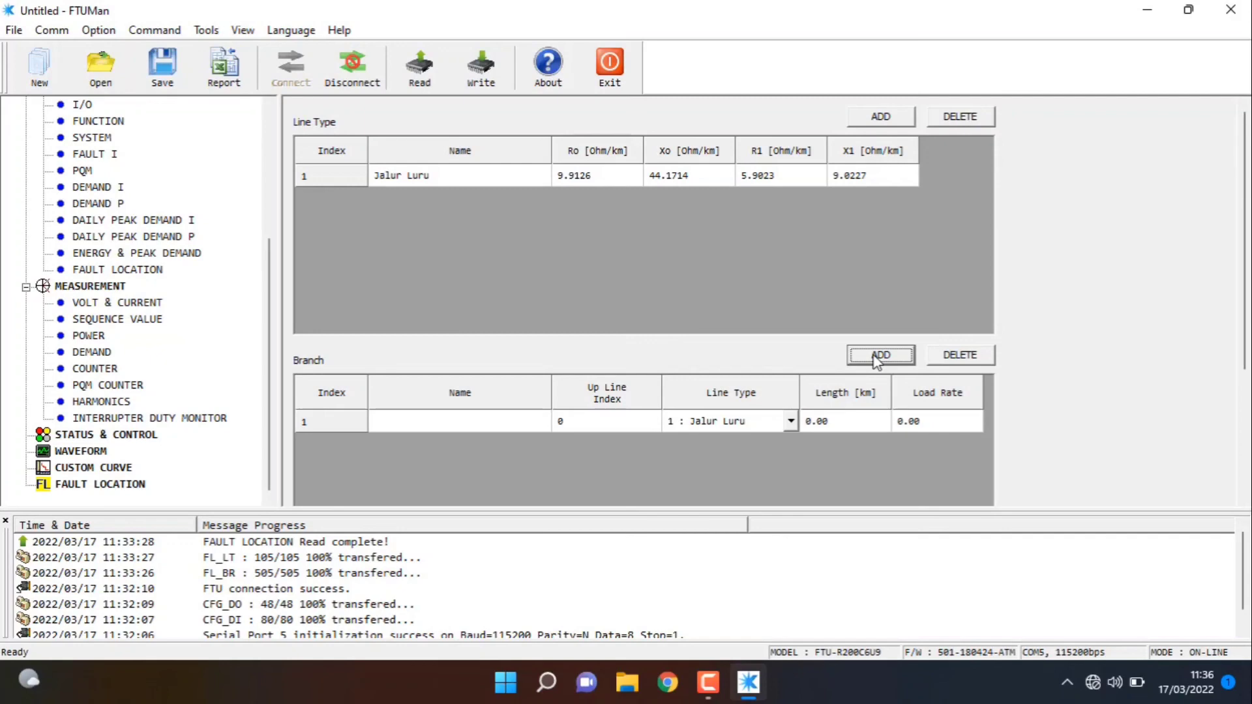
{"action": "left_click", "coordinate": [953, 358]}
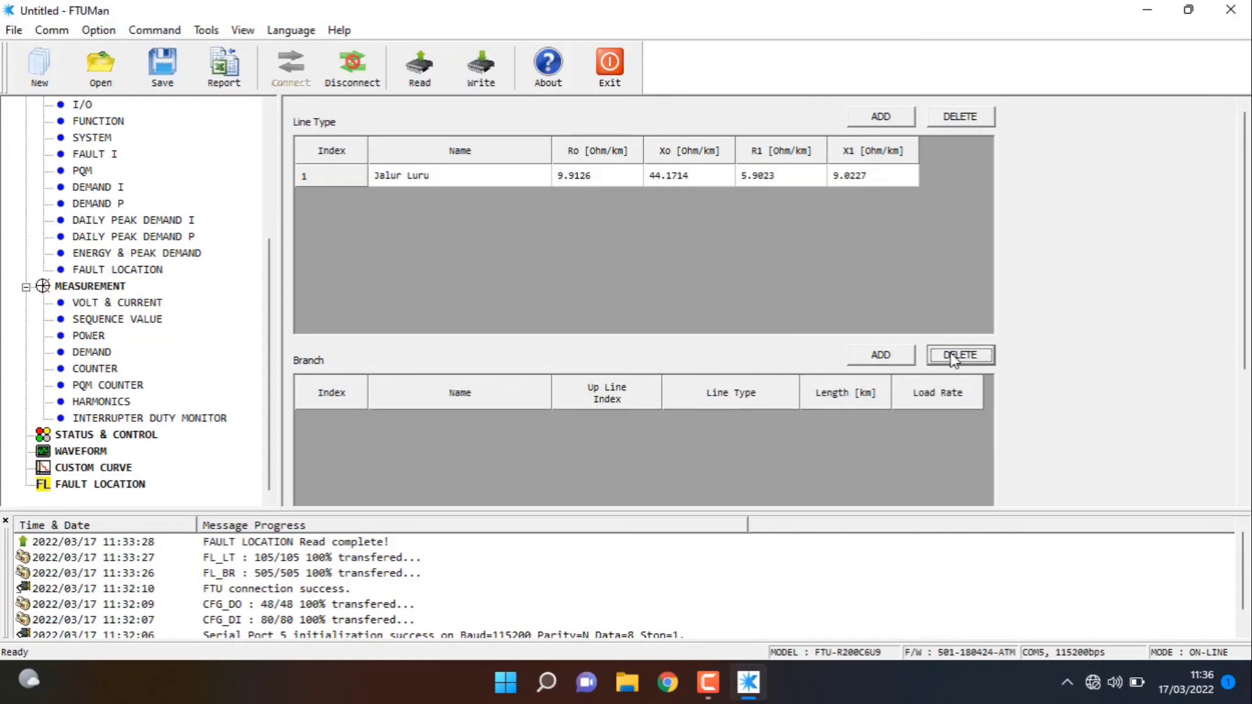
Write the fault location settings to the controller, authorising the transfer with the password
{"action": "right_click", "coordinate": [85, 485]}
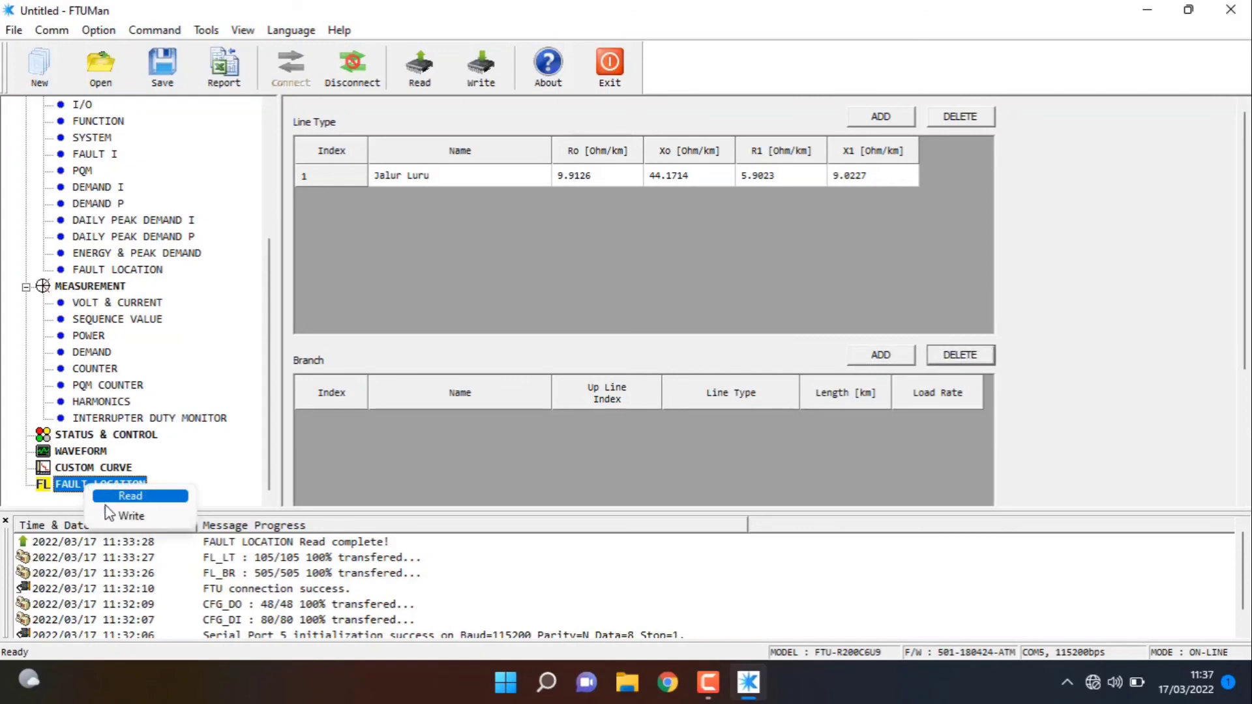
{"action": "left_click", "coordinate": [119, 516]}
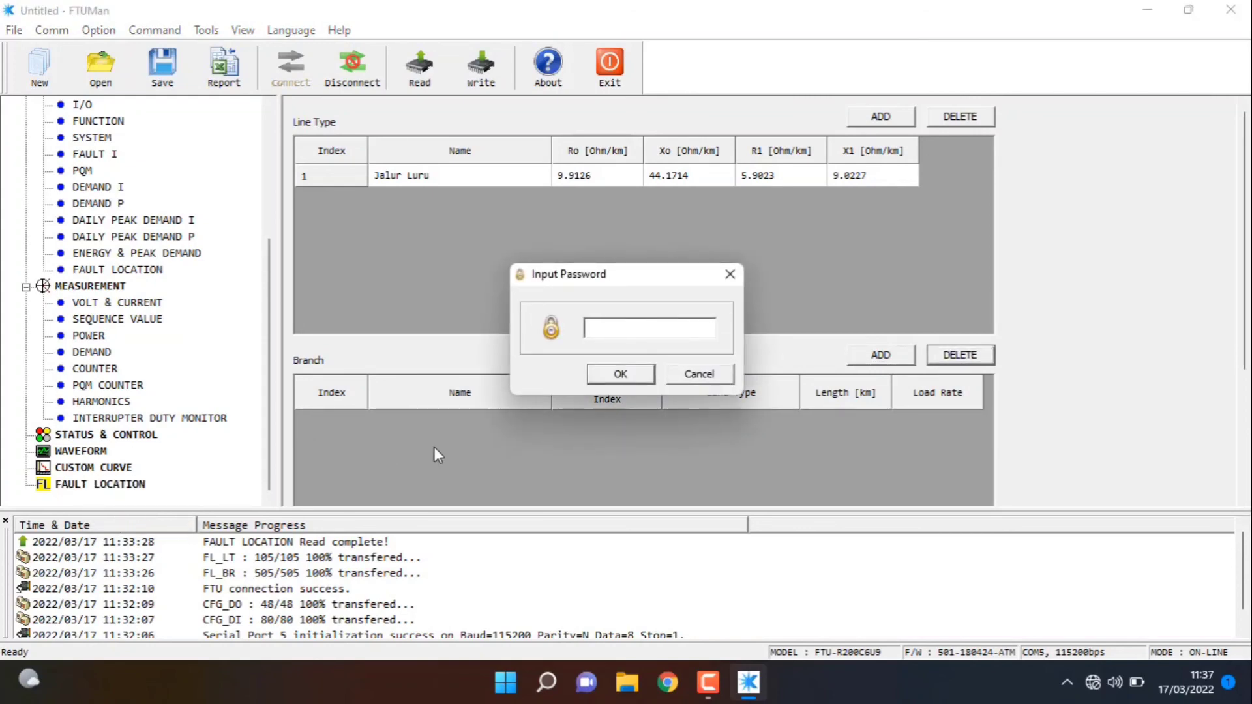
{"action": "type", "text": "******"}
{"action": "left_click", "coordinate": [601, 380]}
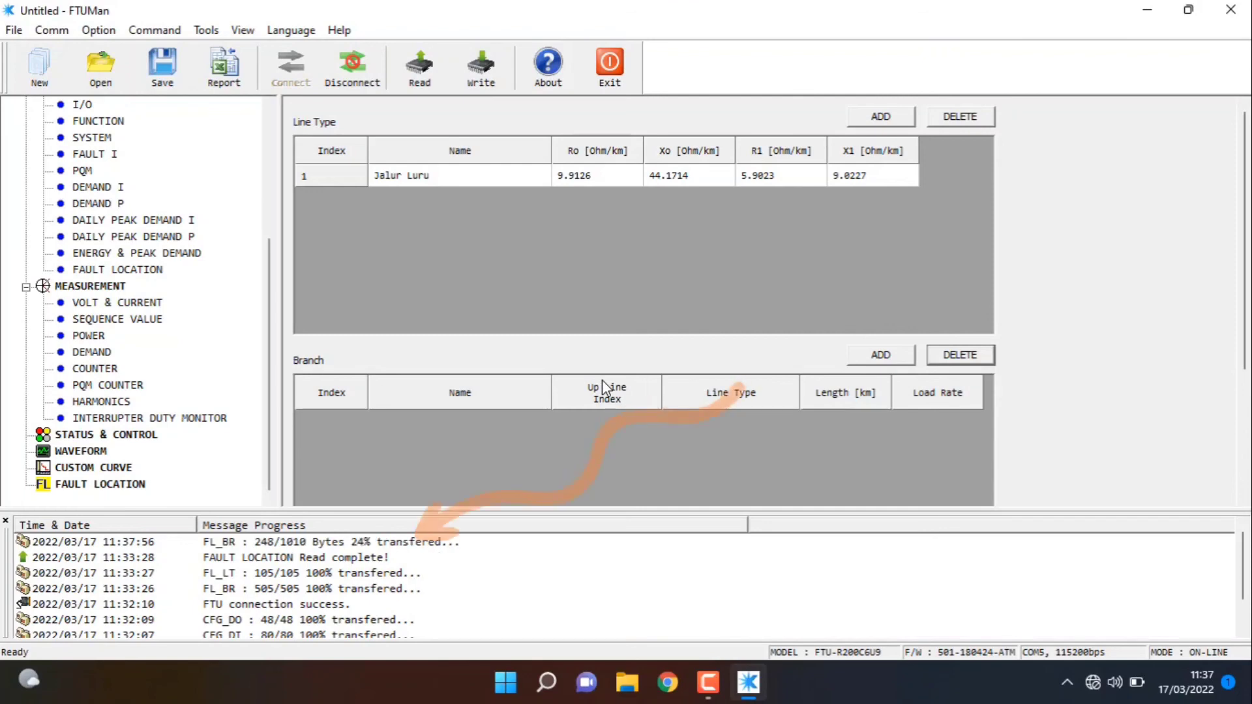